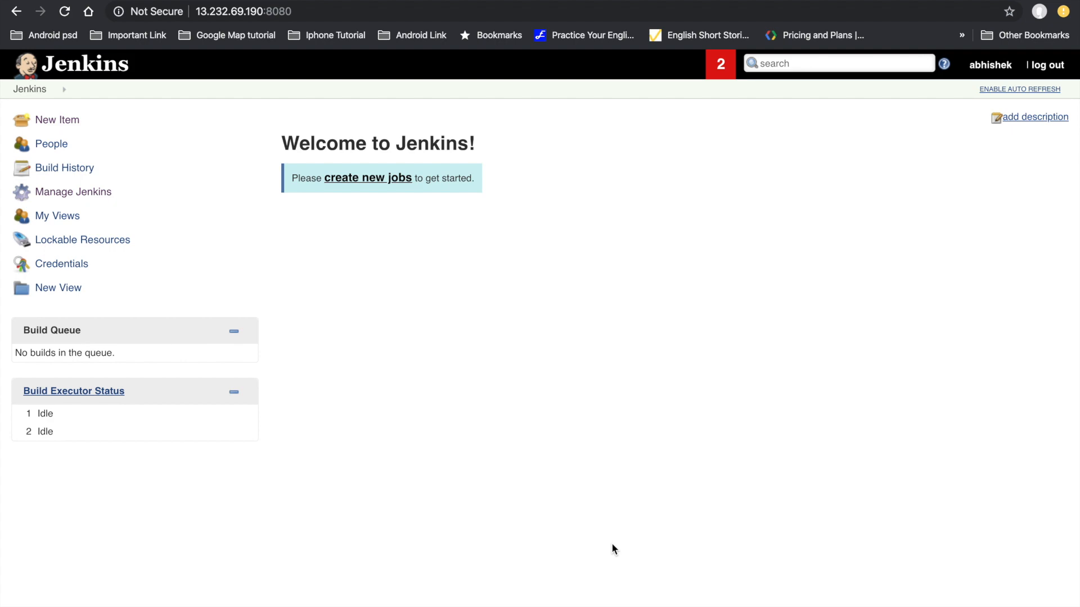
Open the list of available plugins in the Jenkins plugin manager
{"action": "left_click", "coordinate": [100, 196]}
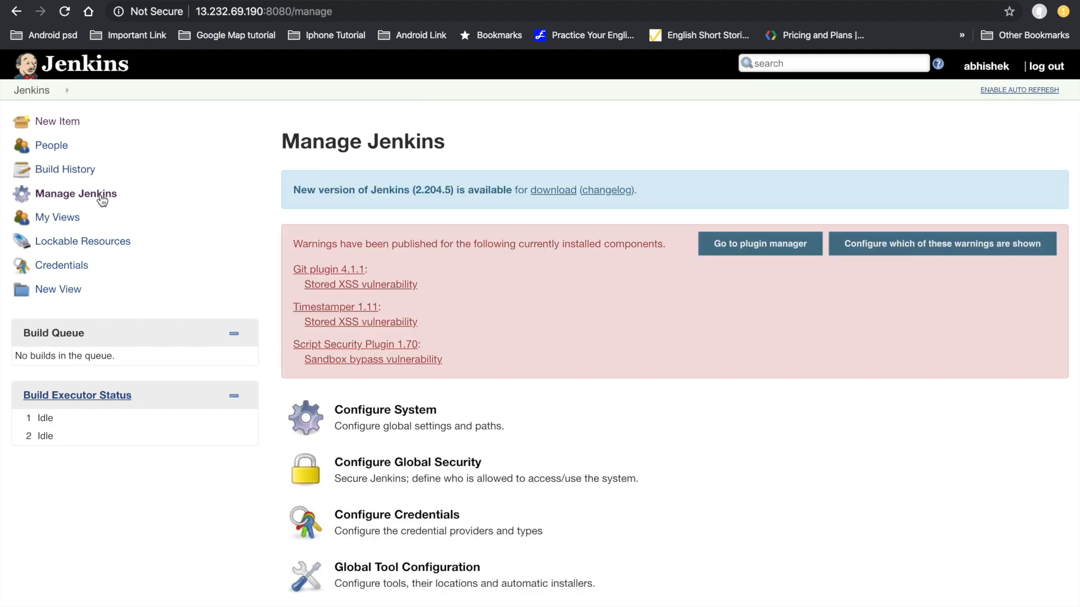
{"action": "scroll", "coordinate": [482, 375], "scroll_direction": "down", "scroll_amount": 5}
{"action": "scroll", "coordinate": [482, 375], "scroll_direction": "down", "scroll_amount": 3}
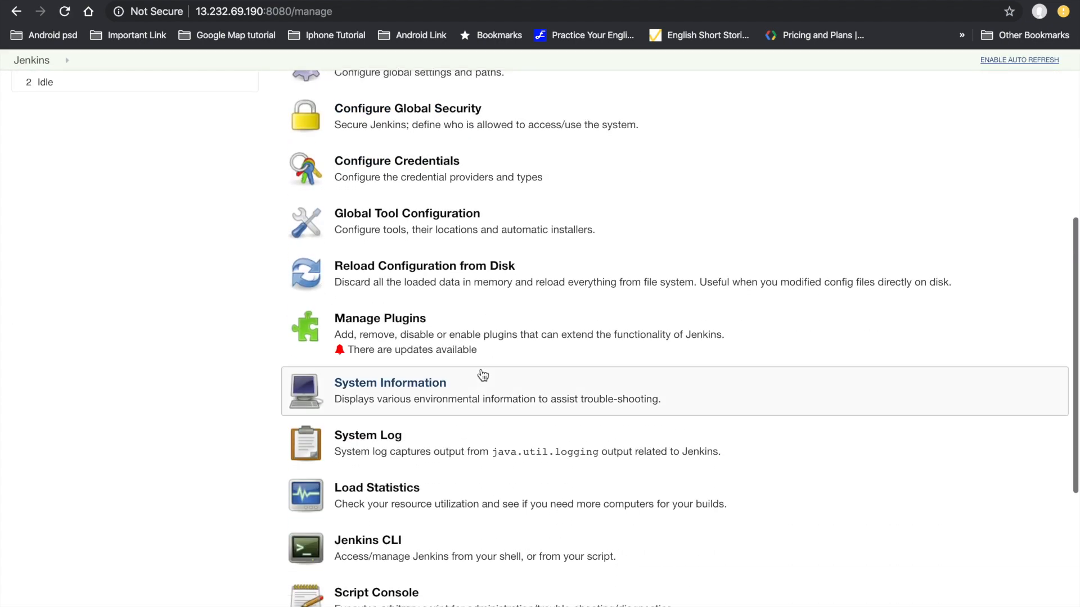
{"action": "left_click", "coordinate": [433, 358]}
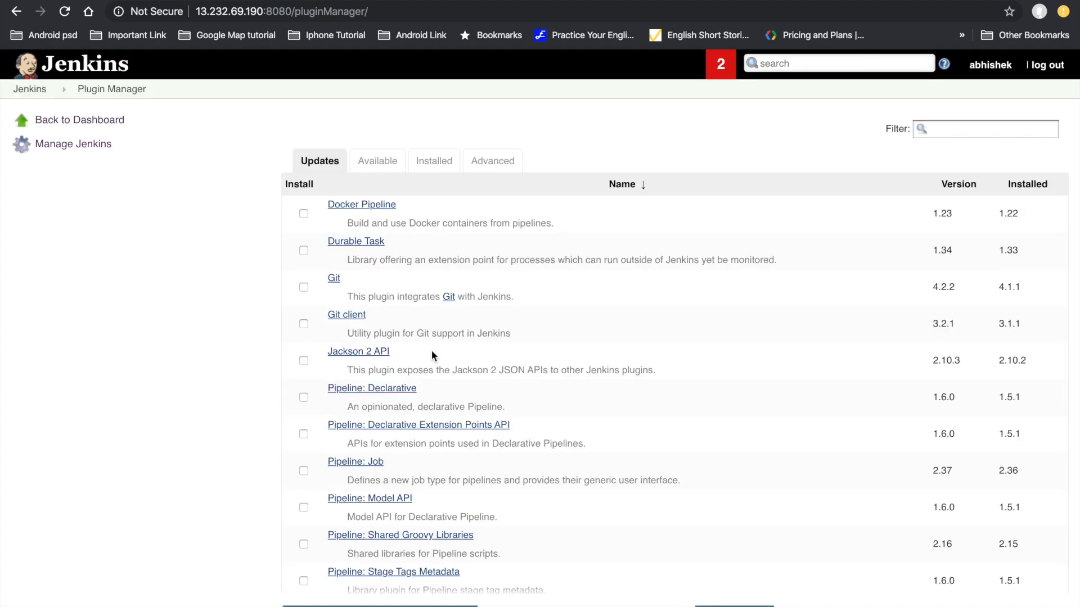
{"action": "left_click", "coordinate": [378, 168]}
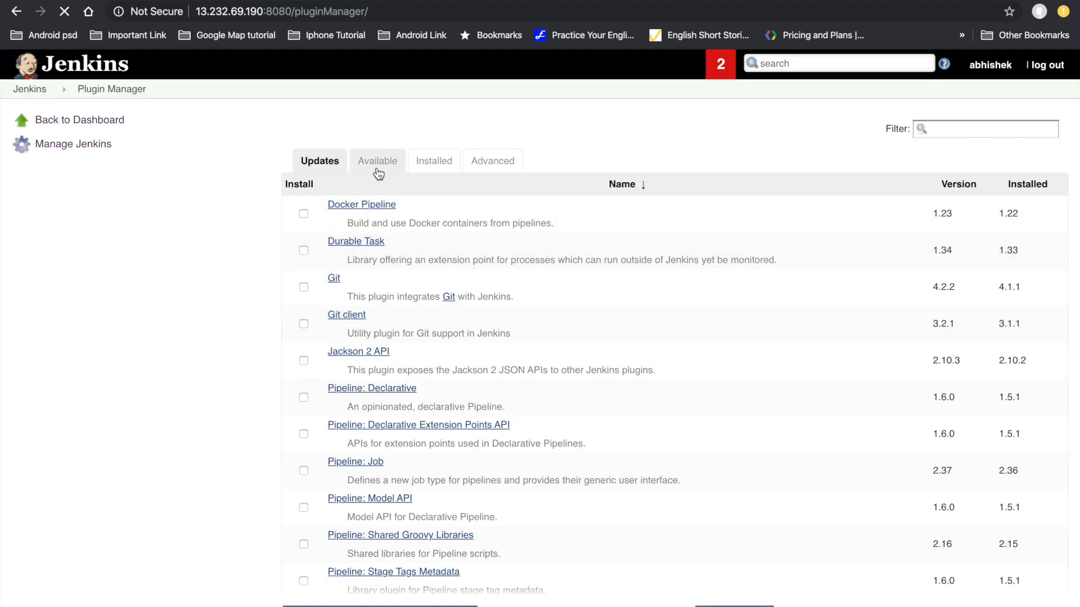
Filter the available plugins for "jacoco", install the JaCoCo plugin without restart, and return to the dashboard
{"action": "left_click", "coordinate": [951, 125]}
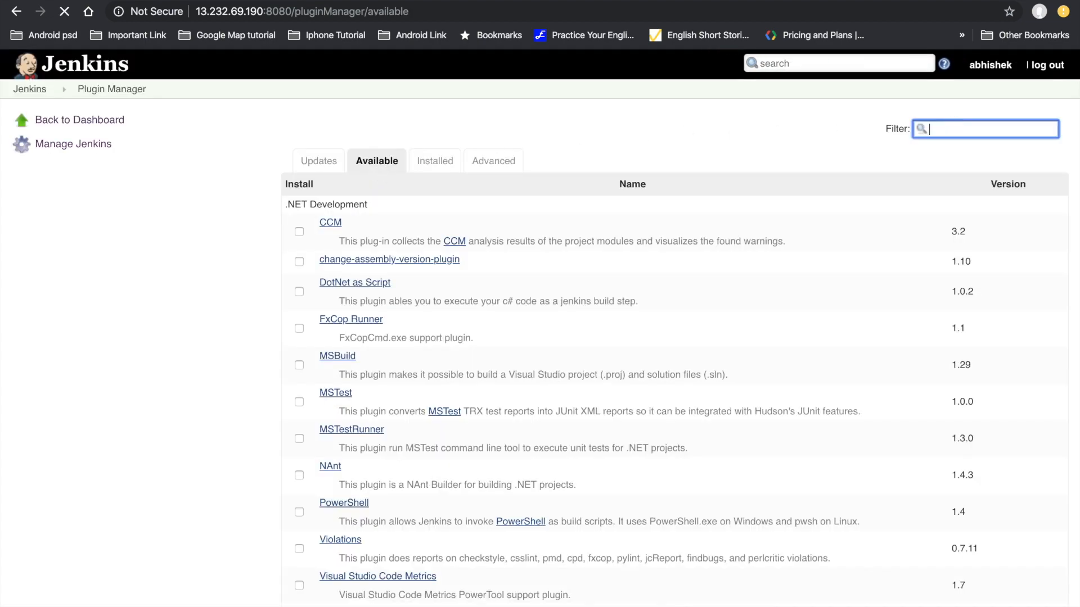
{"action": "type", "text": "jacoco"}
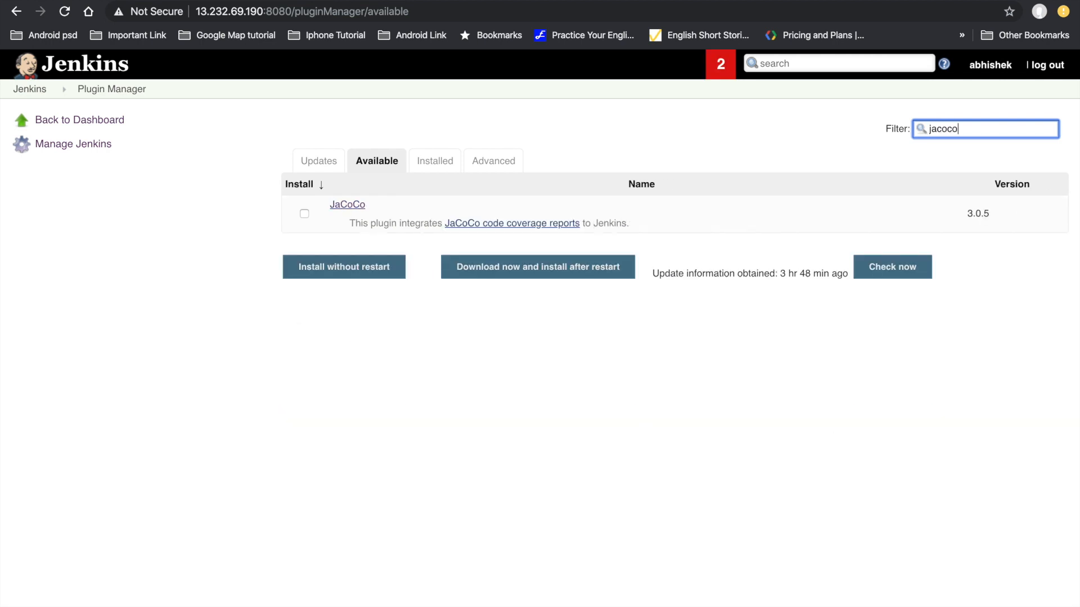
{"action": "left_click", "coordinate": [305, 213]}
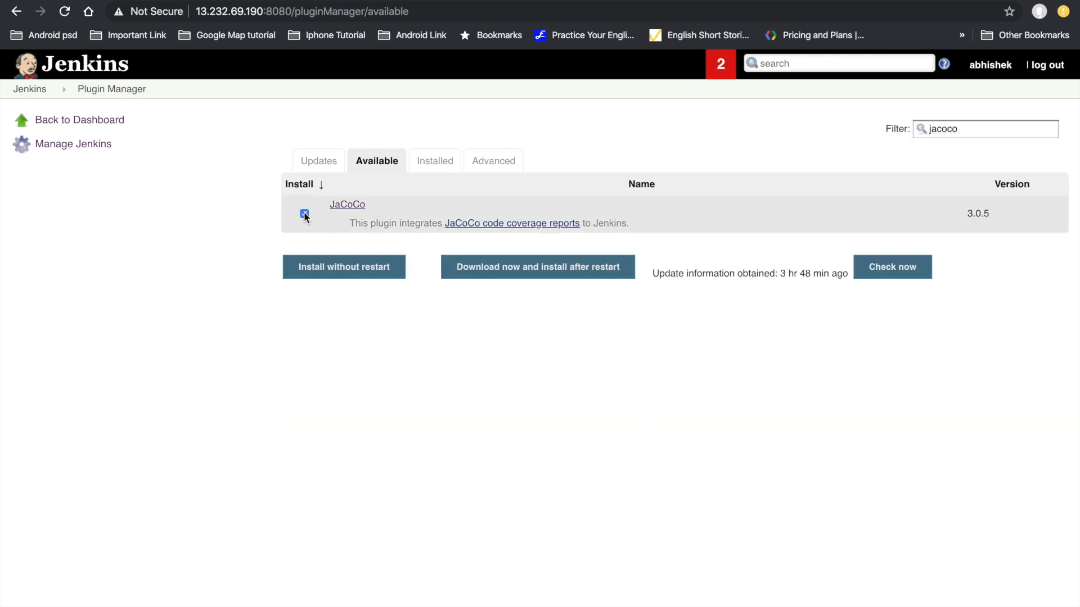
{"action": "left_click", "coordinate": [337, 279]}
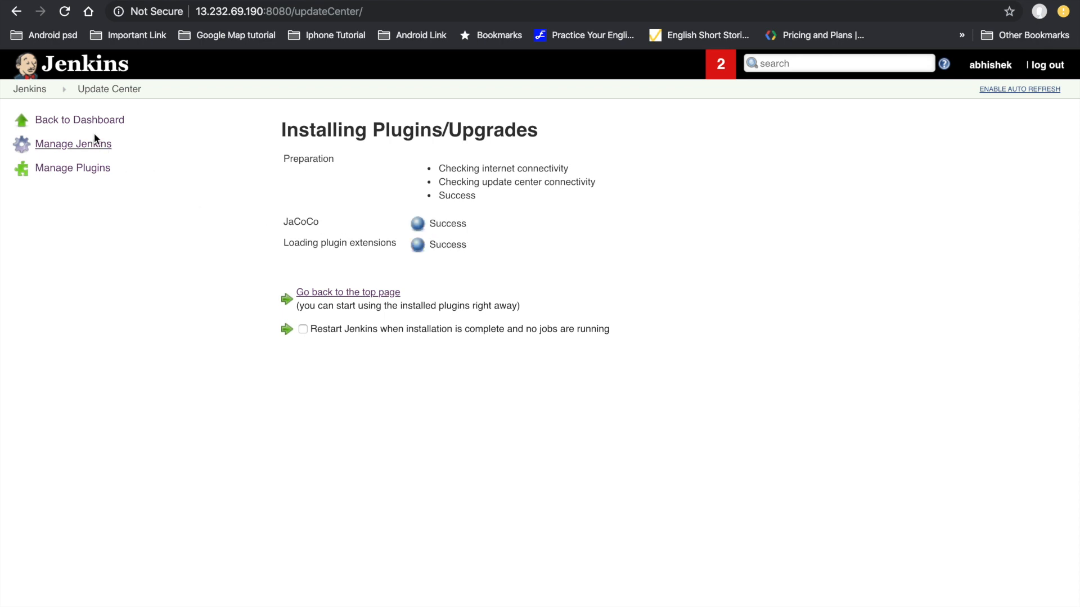
{"action": "left_click", "coordinate": [93, 68]}
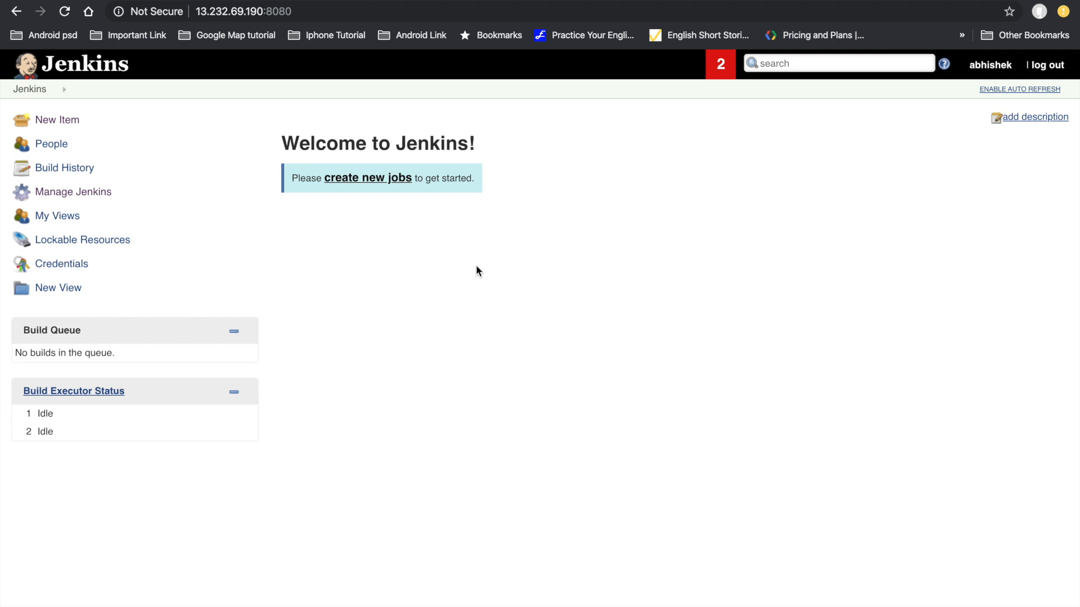
Switch to the MavenJacoco repository on GitHub and examine the jacoco-maven-plugin block in its pom.xml
{"action": "key", "text": "ctrl+Tab"}
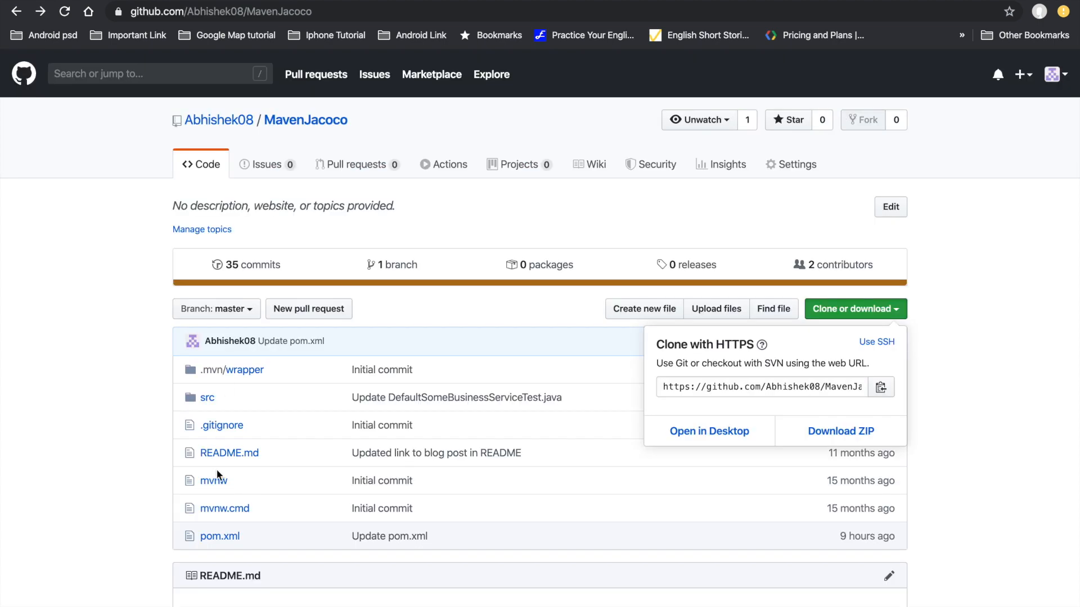
{"action": "left_click", "coordinate": [218, 539]}
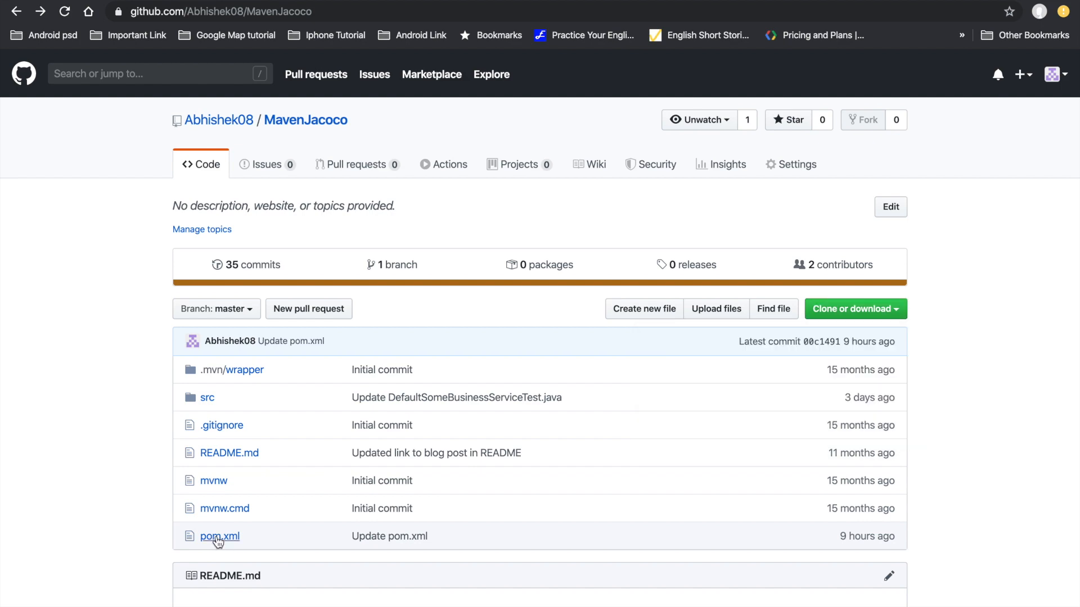
{"action": "left_click", "coordinate": [218, 537]}
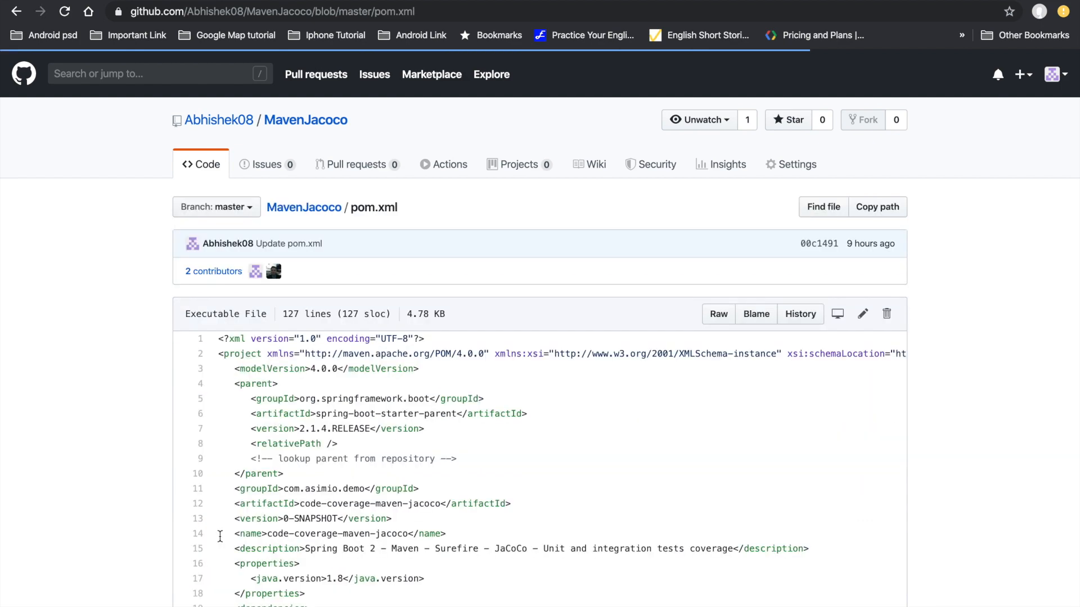
{"action": "scroll", "coordinate": [220, 536], "scroll_direction": "down", "scroll_amount": 15}
{"action": "scroll", "coordinate": [219, 536], "scroll_direction": "down", "scroll_amount": 8}
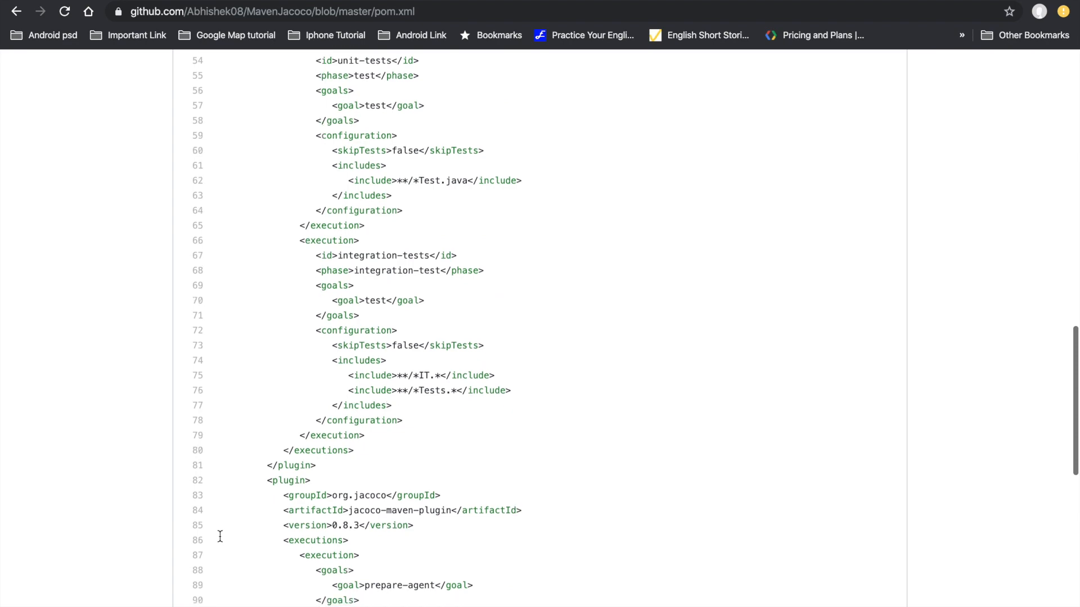
{"action": "left_click_drag", "start_coordinate": [262, 190], "coordinate": [256, 80]}
{"action": "left_click", "coordinate": [319, 546]}
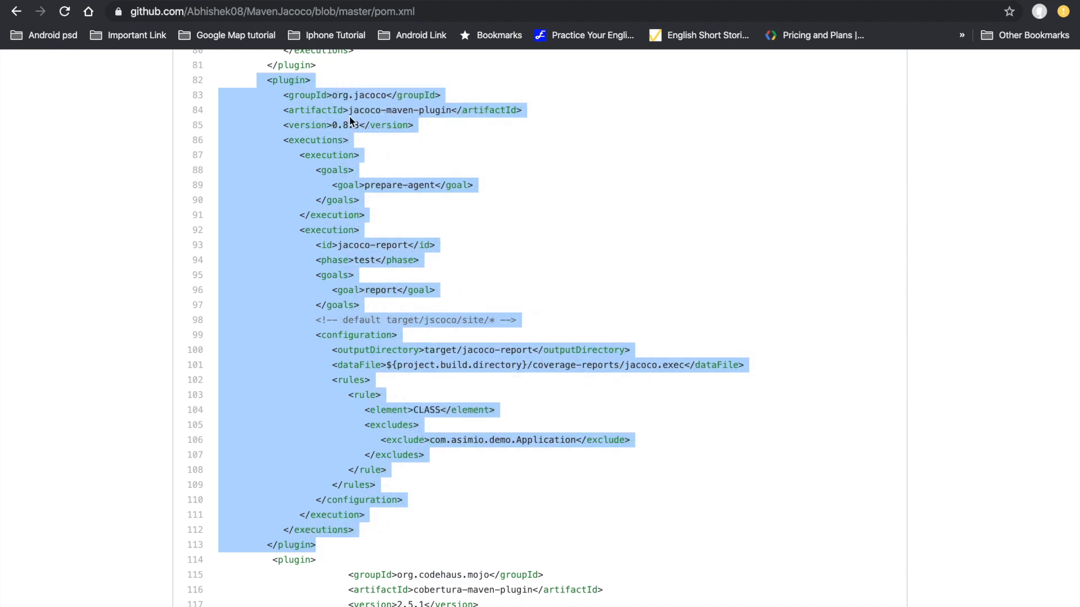
{"action": "left_click", "coordinate": [213, 132]}
{"action": "scroll", "coordinate": [212, 135], "scroll_direction": "up", "scroll_amount": 20}
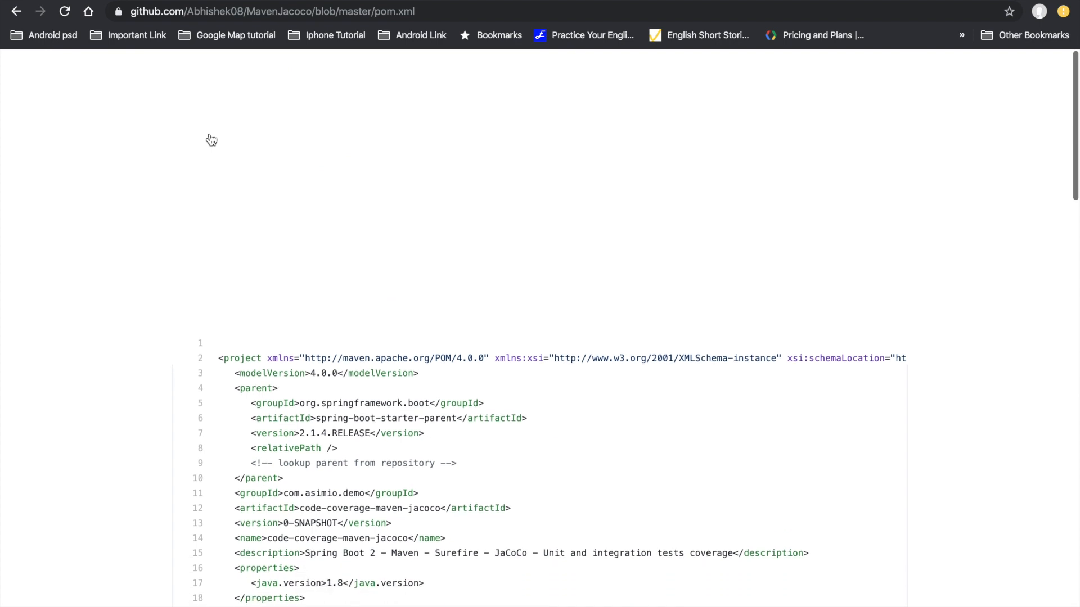
Copy the HTTPS clone URL from the MavenJacoco repository's main page and switch back to Jenkins
{"action": "left_click", "coordinate": [288, 123]}
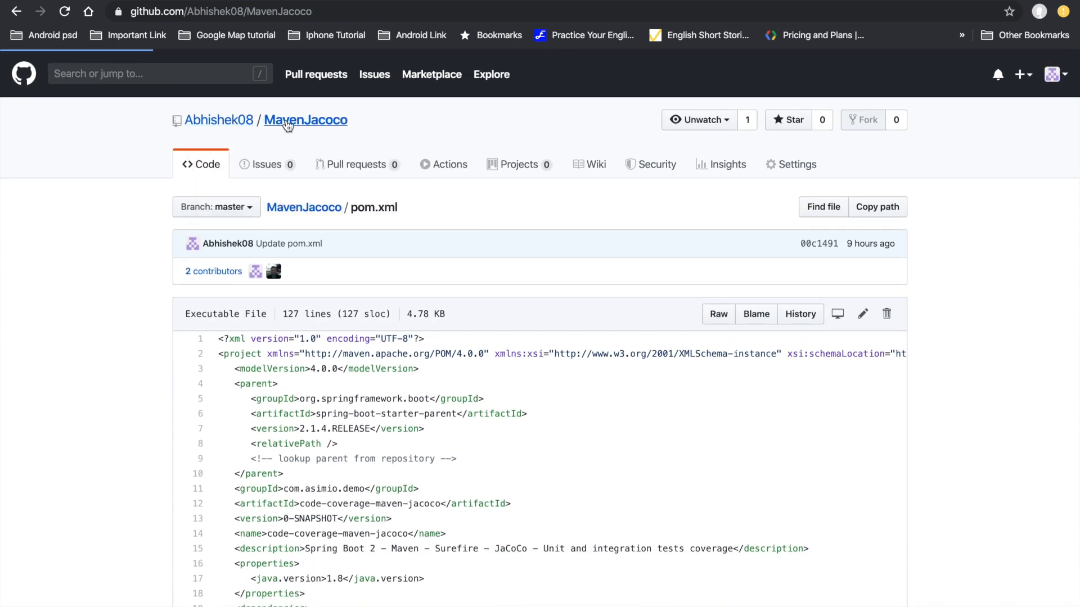
{"action": "left_click", "coordinate": [899, 310]}
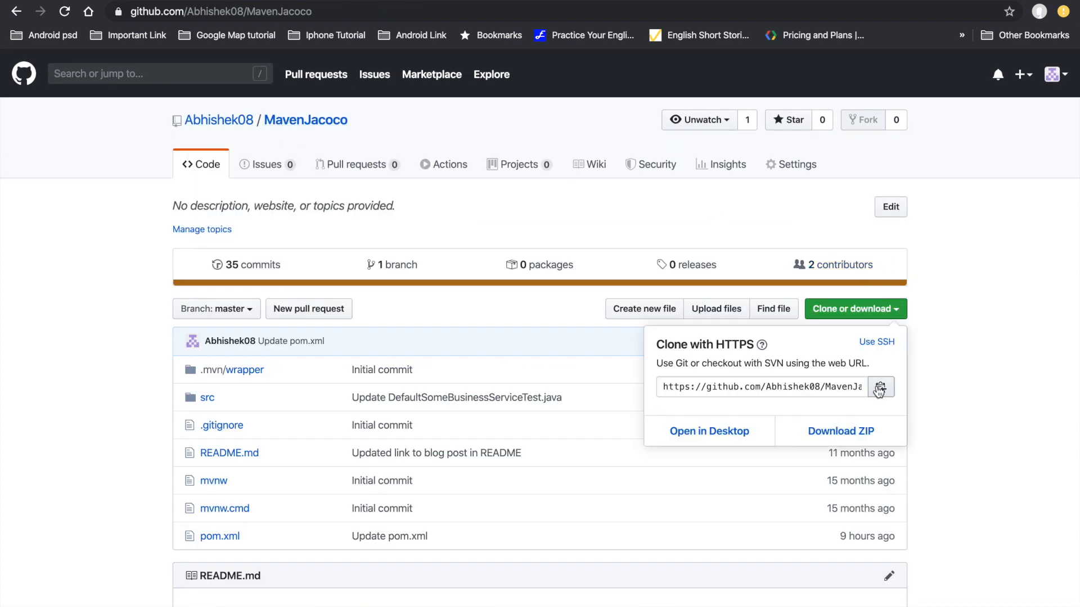
{"action": "left_click", "coordinate": [144, 1]}
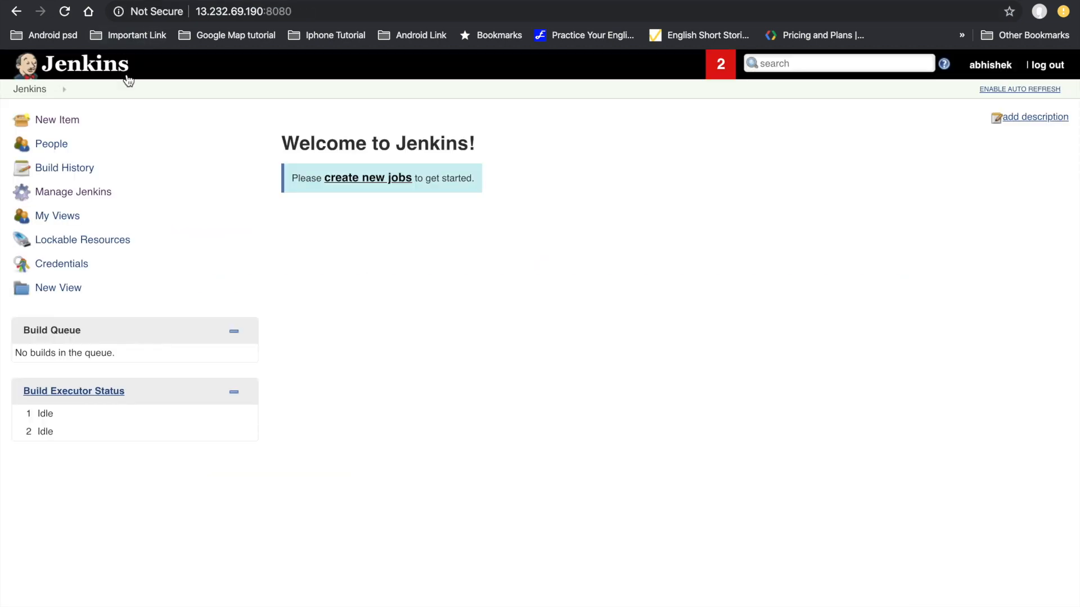
Create a freestyle project named java_jacoco with the description "this is java jacoco"
{"action": "left_click", "coordinate": [61, 120]}
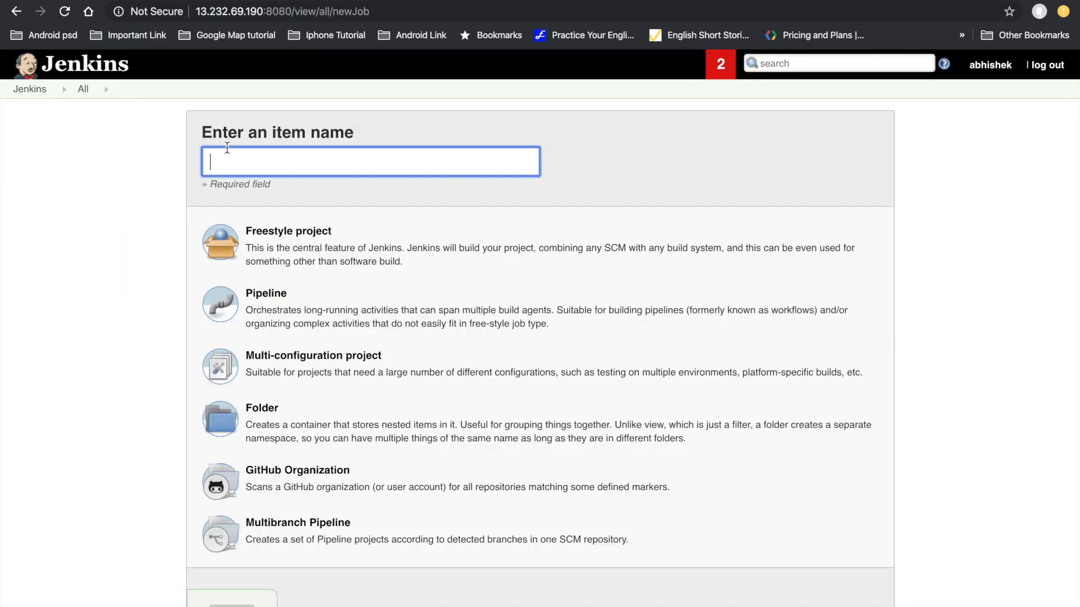
{"action": "type", "text": "java_jacoco"}
{"action": "left_click", "coordinate": [285, 254]}
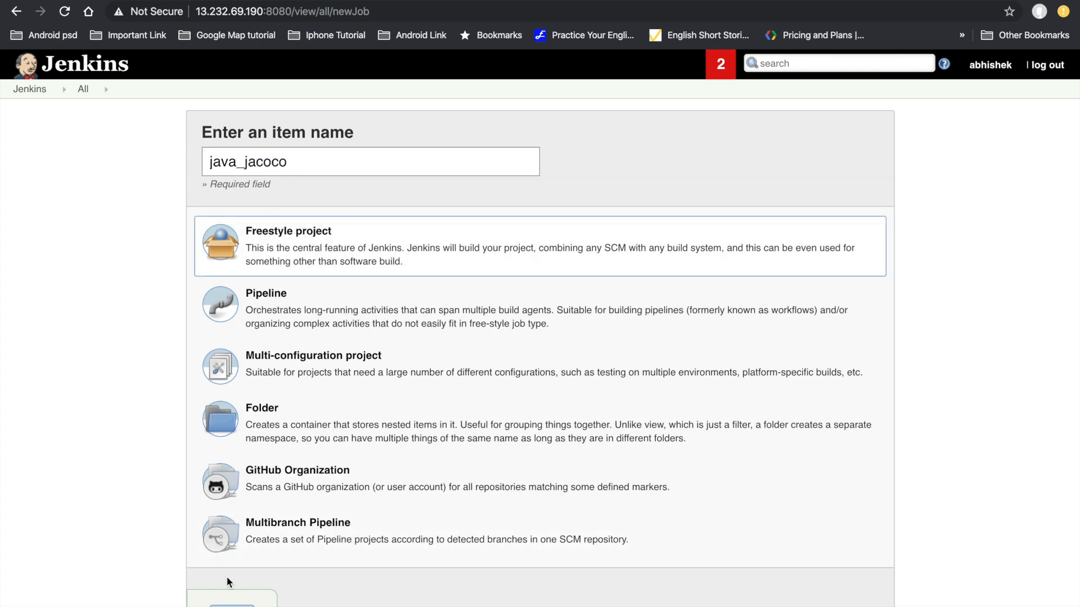
{"action": "left_click", "coordinate": [232, 602]}
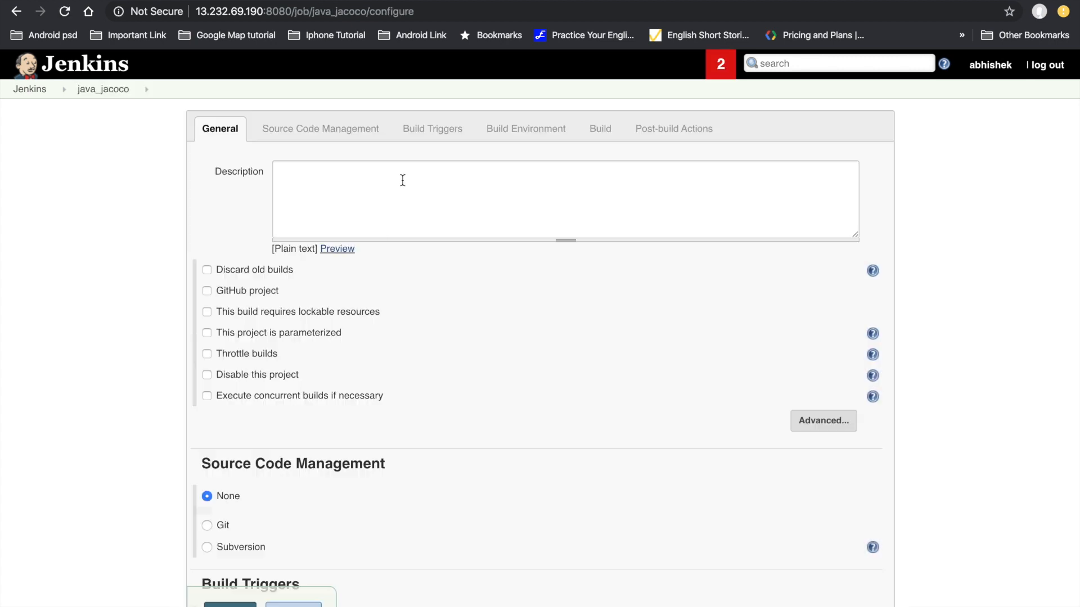
{"action": "left_click", "coordinate": [391, 197]}
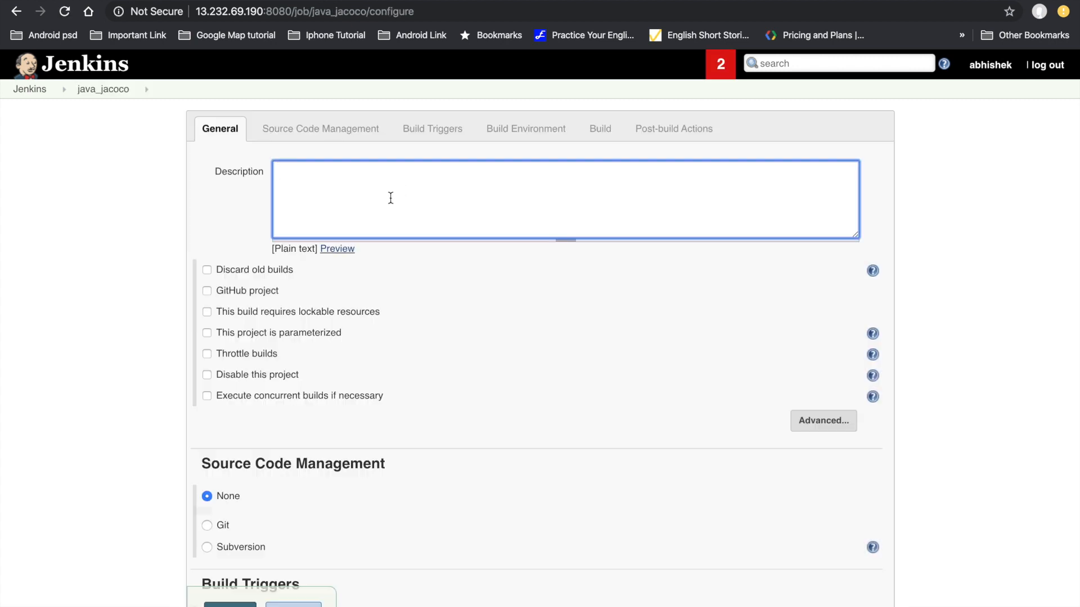
{"action": "type", "text": "this is java jacoco"}
Set the job's source code management to Git, using the copied MavenJacoco.git clone address as the repository URL
{"action": "left_click", "coordinate": [217, 522]}
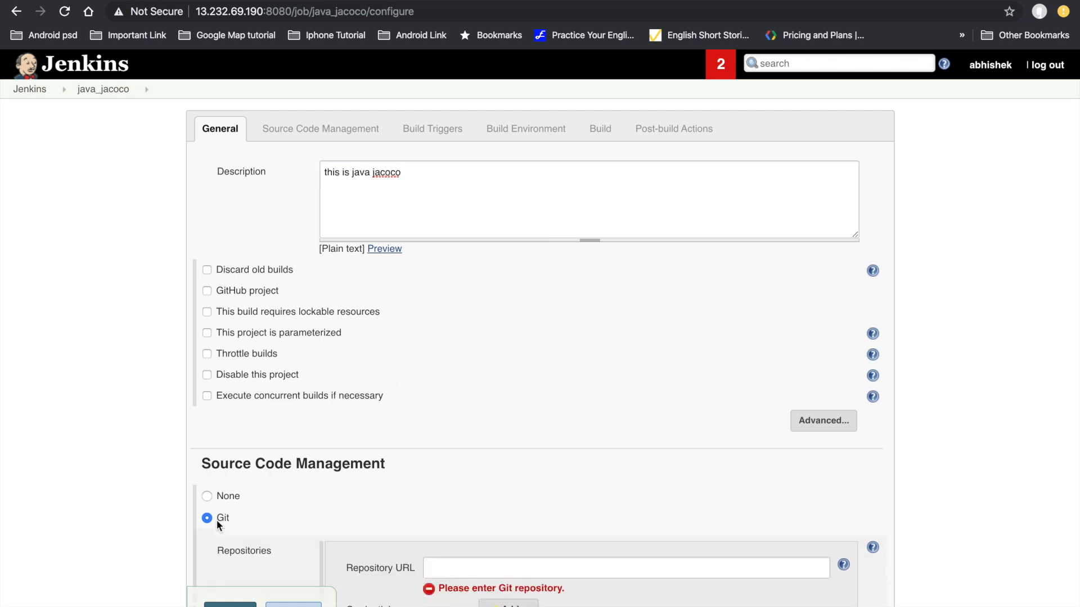
{"action": "scroll", "coordinate": [405, 520], "scroll_direction": "down", "scroll_amount": 2}
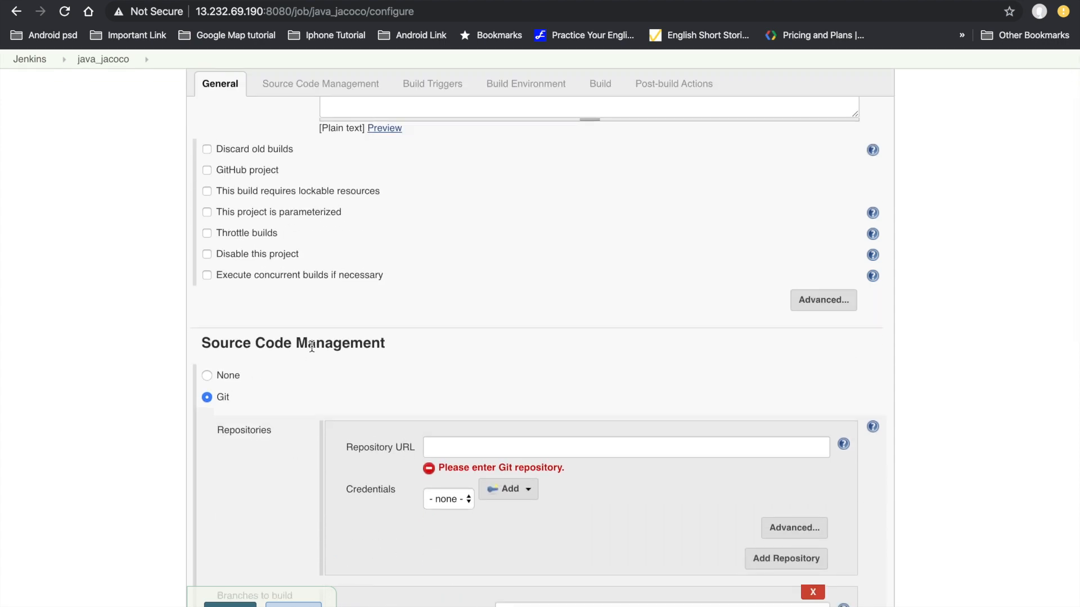
{"action": "left_click", "coordinate": [461, 455]}
{"action": "type", "text": "https://github.com/Abhishek08/MavenJacoco.git"}
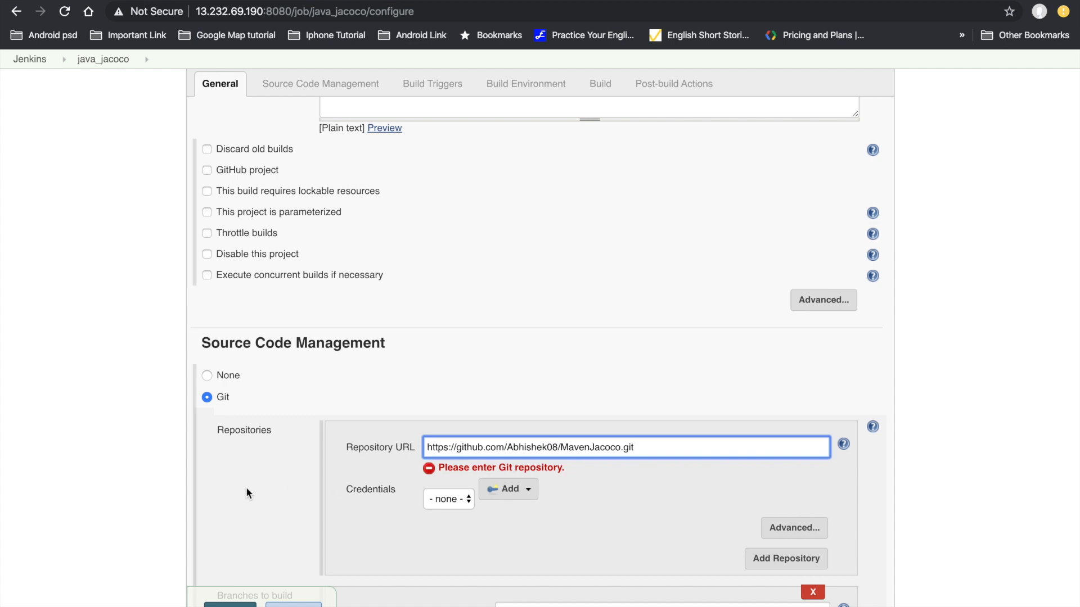
{"action": "scroll", "coordinate": [246, 490], "scroll_direction": "down", "scroll_amount": 3}
{"action": "left_click", "coordinate": [218, 364]}
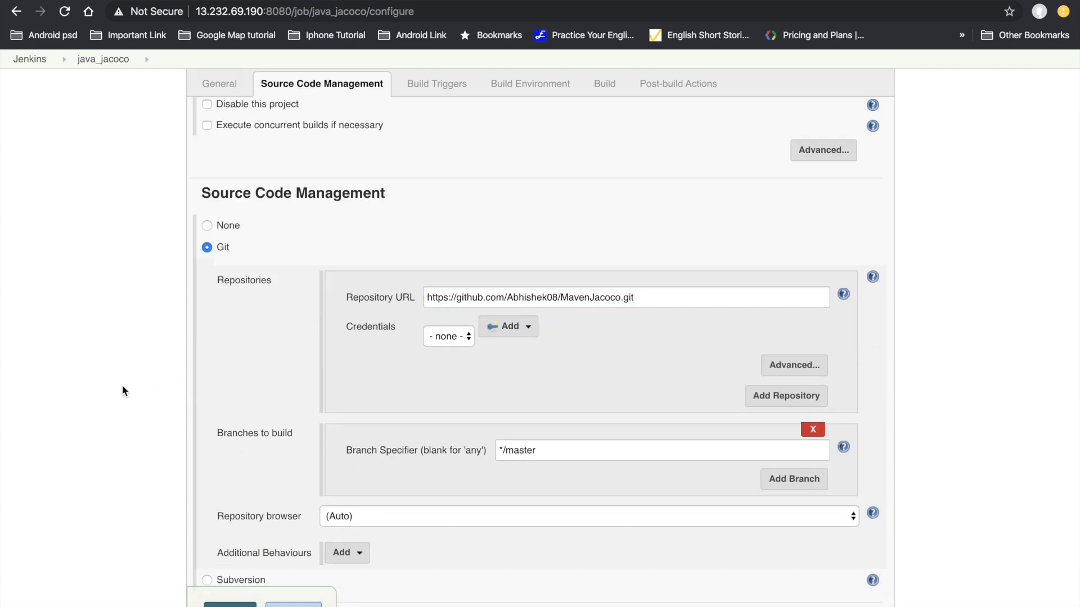
Add an "Invoke top-level Maven targets" build step with Maven version "Maven" and the goal "test"
{"action": "scroll", "coordinate": [122, 391], "scroll_direction": "down", "scroll_amount": 2}
{"action": "scroll", "coordinate": [123, 389], "scroll_direction": "down", "scroll_amount": 5}
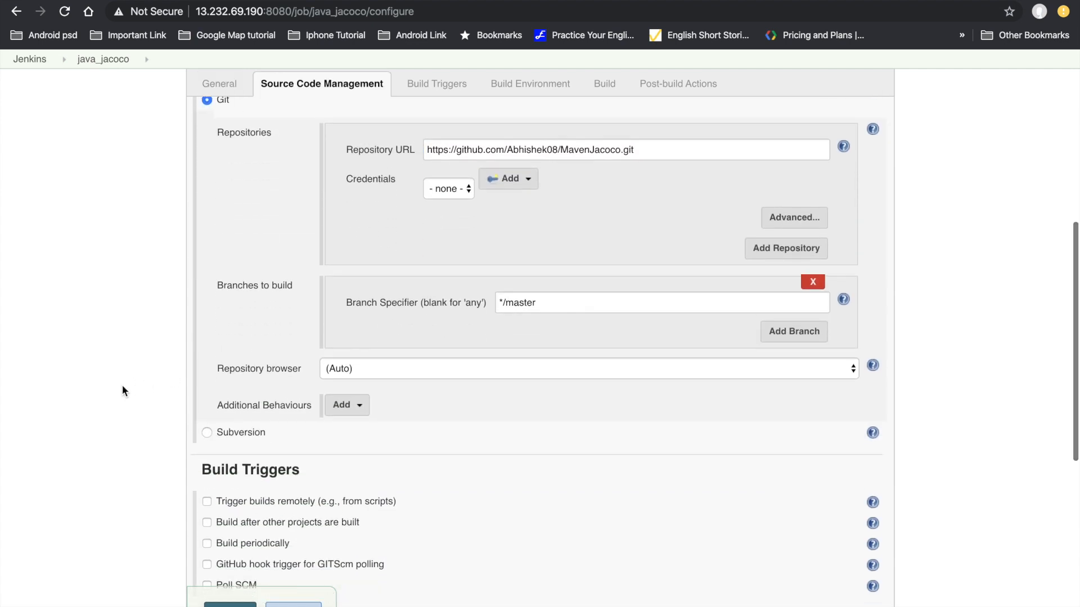
{"action": "scroll", "coordinate": [122, 386], "scroll_direction": "down", "scroll_amount": 3}
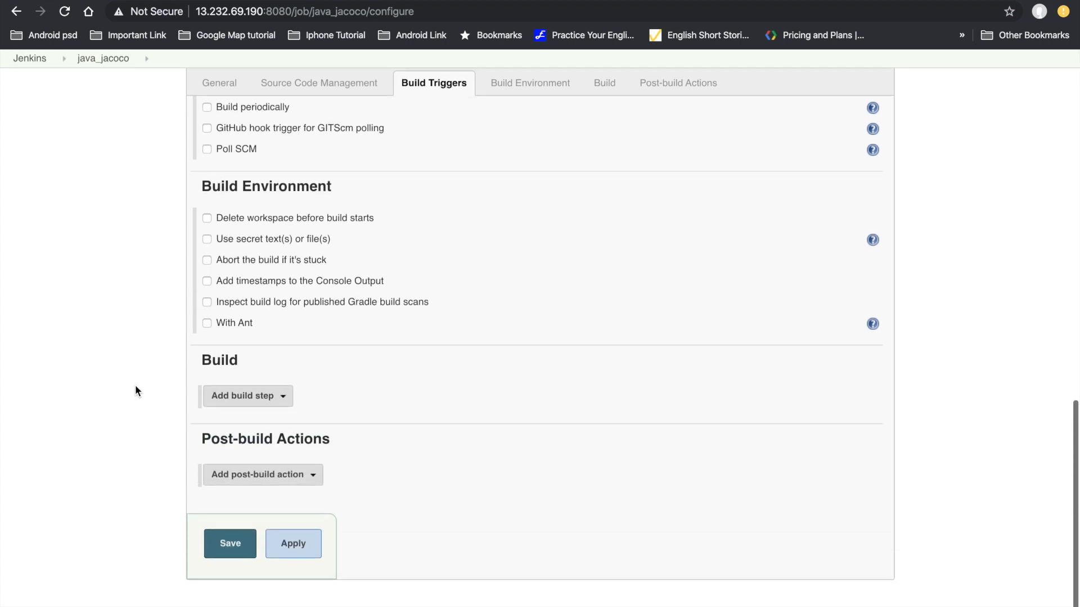
{"action": "left_click", "coordinate": [251, 400]}
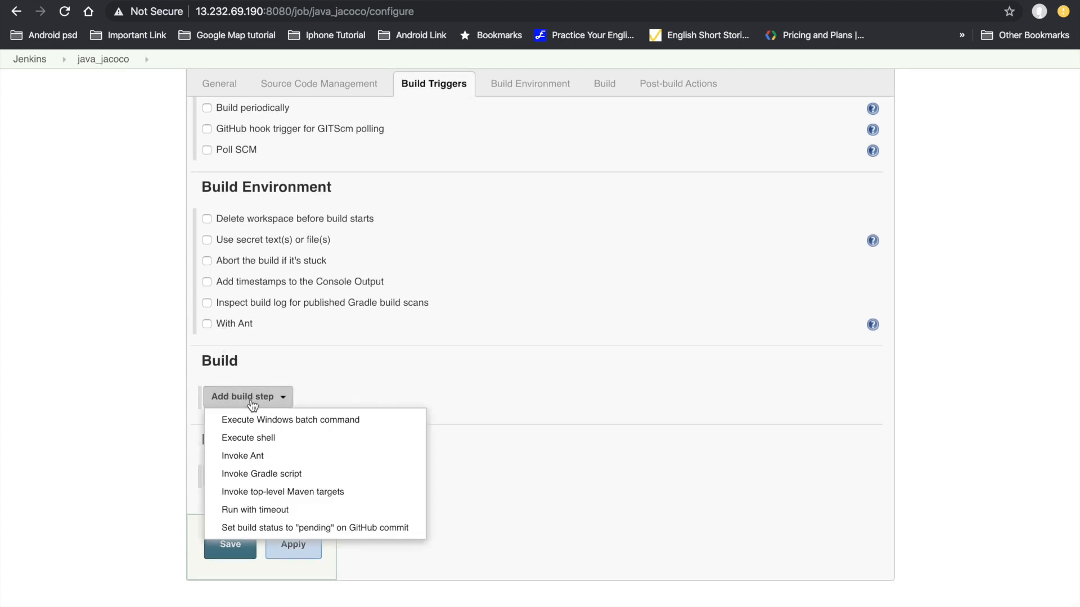
{"action": "left_click", "coordinate": [260, 493]}
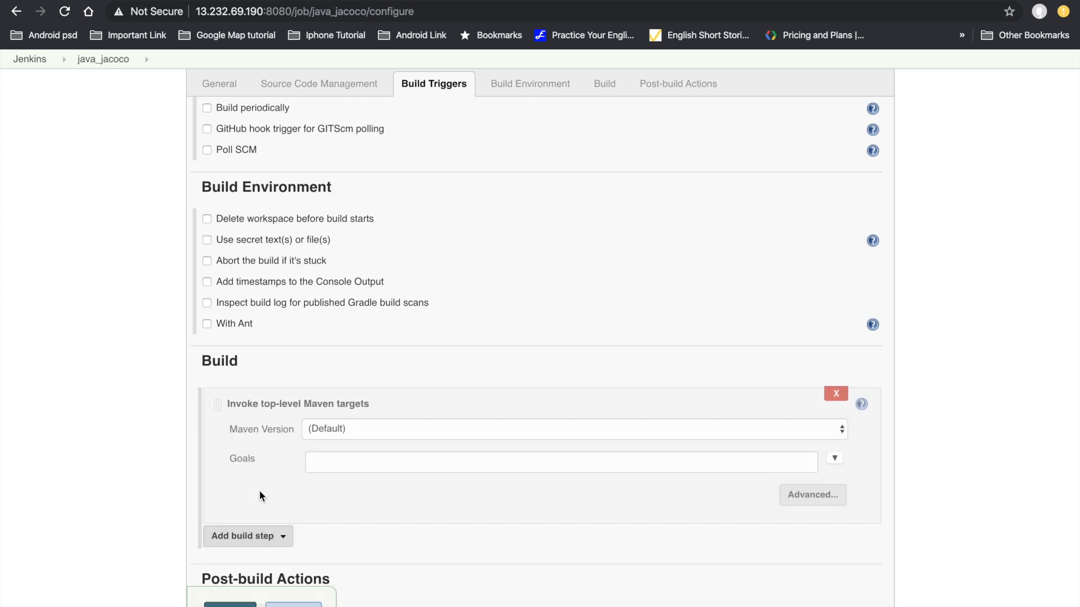
{"action": "left_click", "coordinate": [320, 438]}
{"action": "left_click", "coordinate": [321, 442]}
{"action": "left_click", "coordinate": [327, 459]}
{"action": "type", "text": "test"}
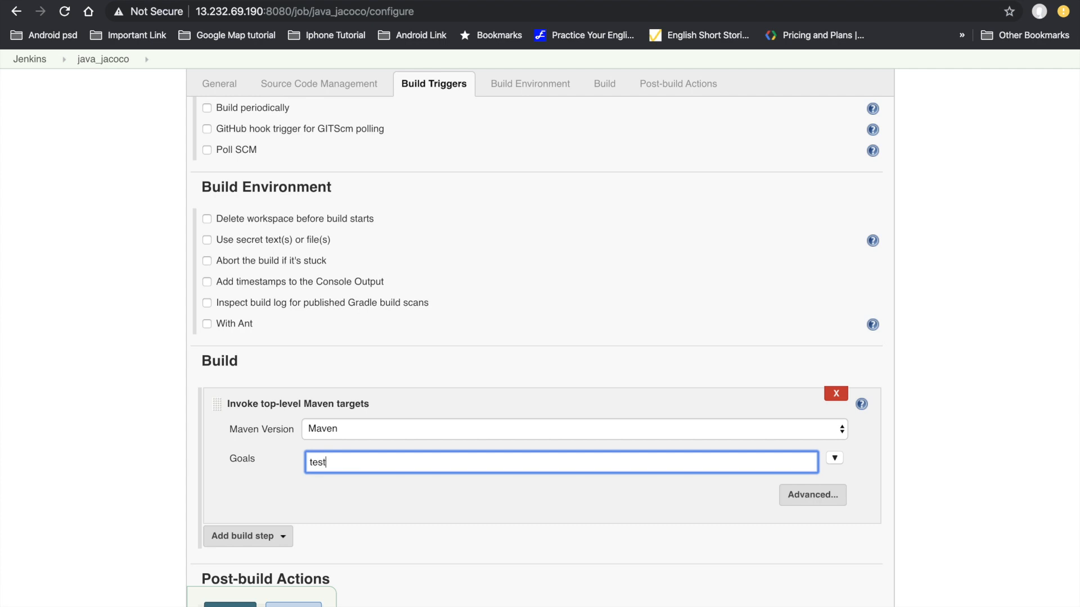
{"action": "left_click", "coordinate": [394, 481]}
Add a "Record JaCoCo coverage report" post-build action and review its path and threshold settings
{"action": "scroll", "coordinate": [396, 484], "scroll_direction": "down", "scroll_amount": 1}
{"action": "scroll", "coordinate": [396, 489], "scroll_direction": "down", "scroll_amount": 4}
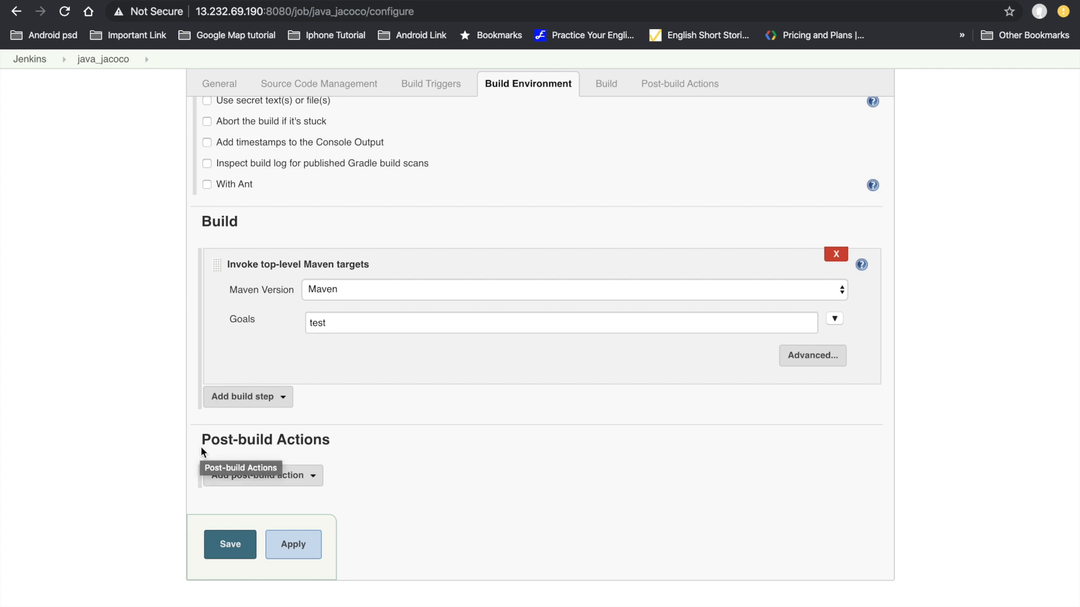
{"action": "left_click", "coordinate": [259, 475]}
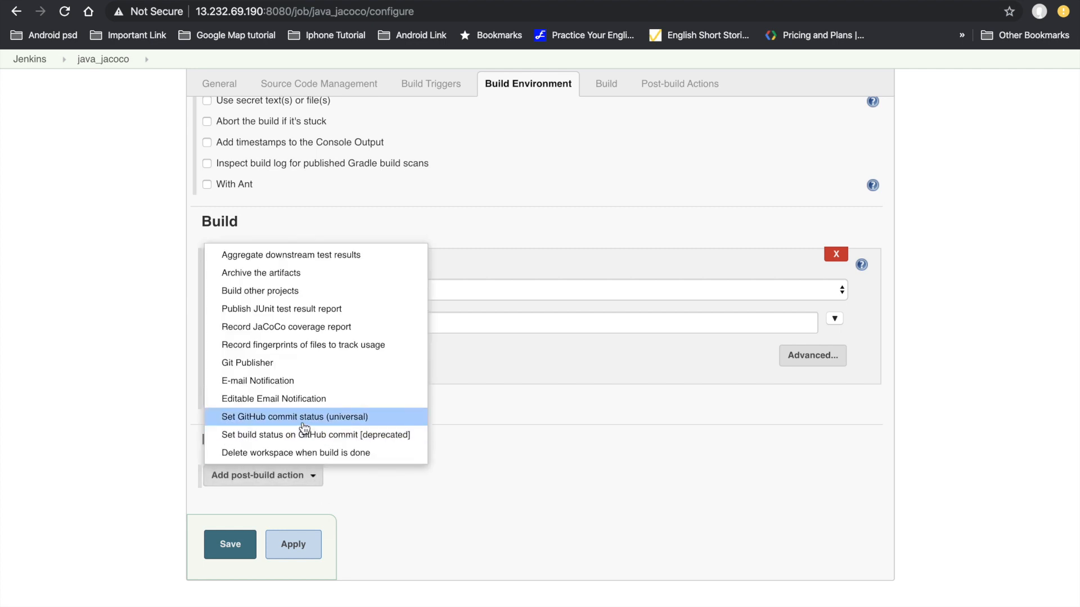
{"action": "left_click", "coordinate": [257, 328]}
{"action": "scroll", "coordinate": [317, 356], "scroll_direction": "down", "scroll_amount": 3}
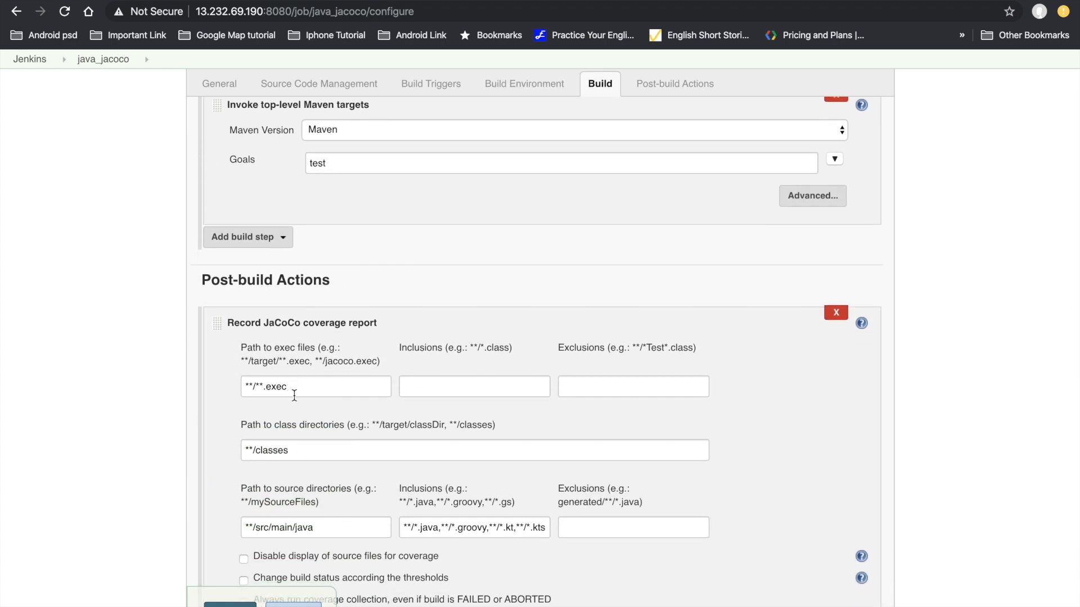
{"action": "scroll", "coordinate": [295, 395], "scroll_direction": "down", "scroll_amount": 5}
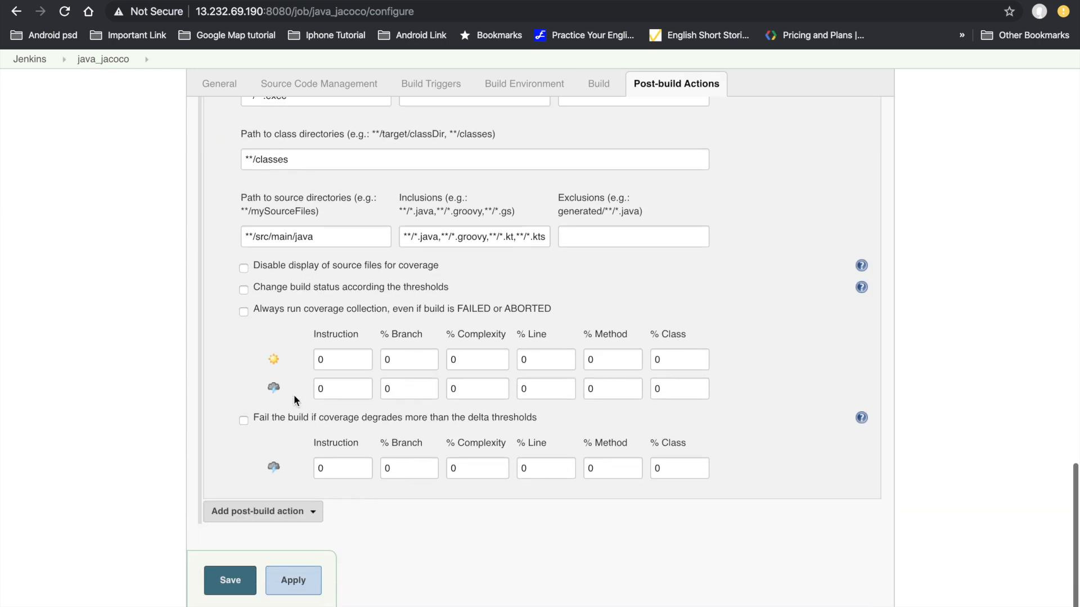
Apply and save the java_jacoco job configuration, and start a build of the job
{"action": "scroll", "coordinate": [294, 395], "scroll_direction": "down", "scroll_amount": 1}
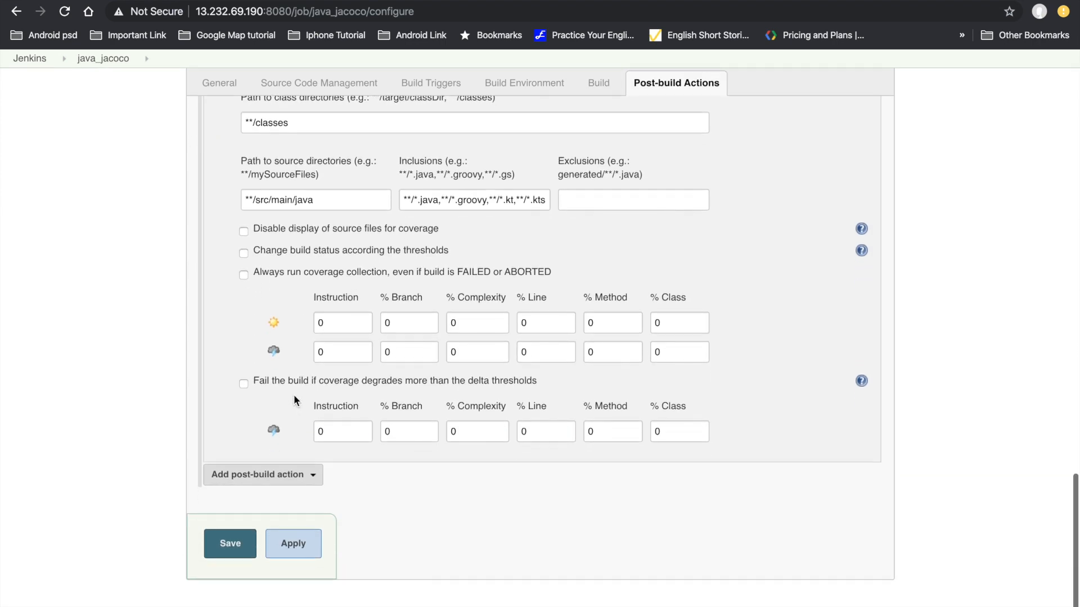
{"action": "left_click", "coordinate": [280, 554]}
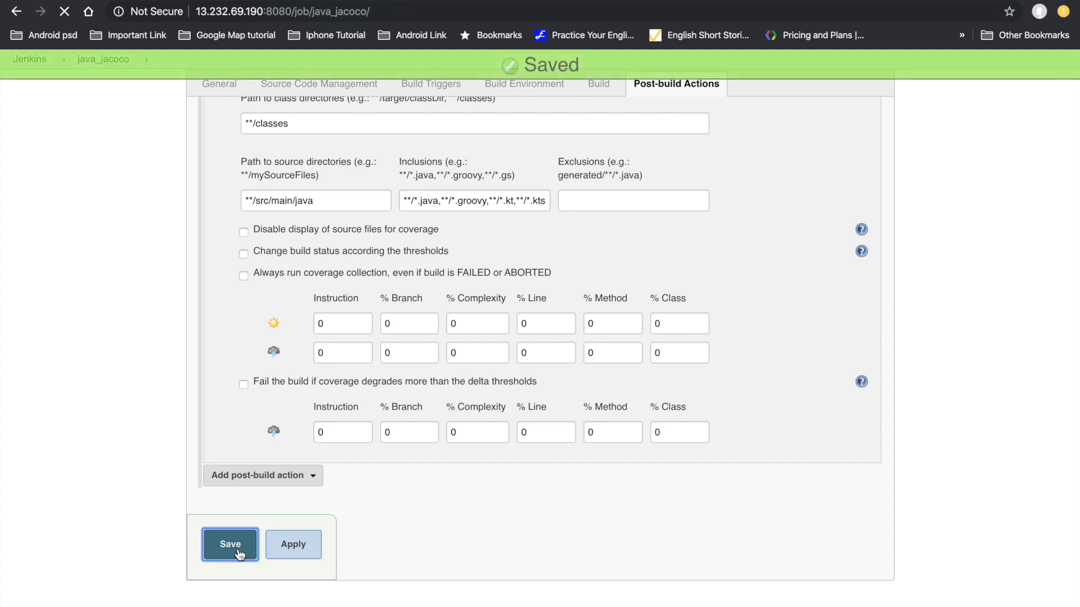
{"action": "left_click", "coordinate": [240, 554]}
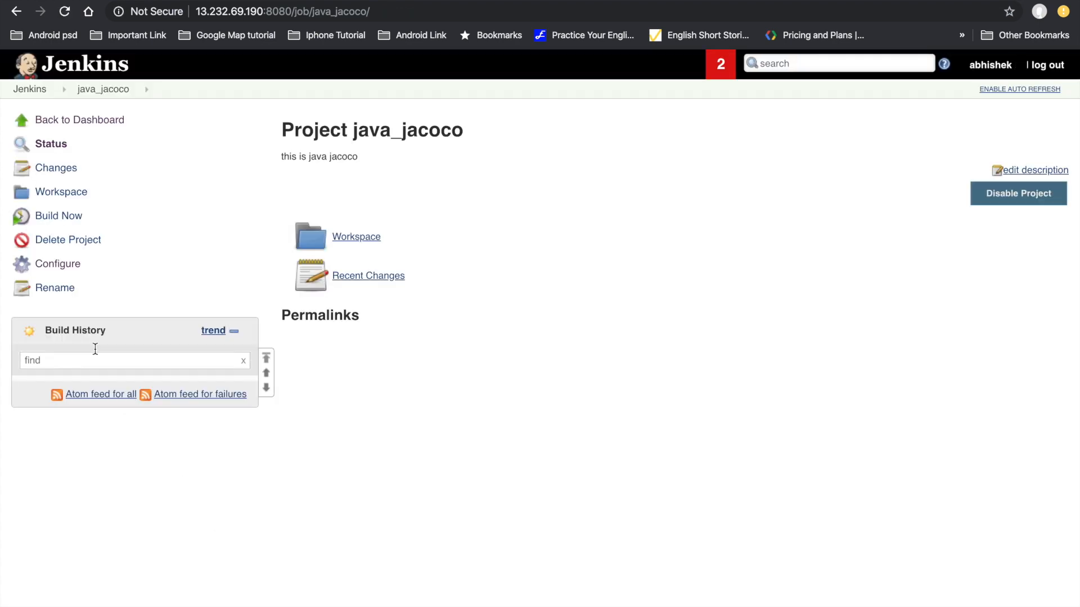
{"action": "left_click", "coordinate": [56, 218]}
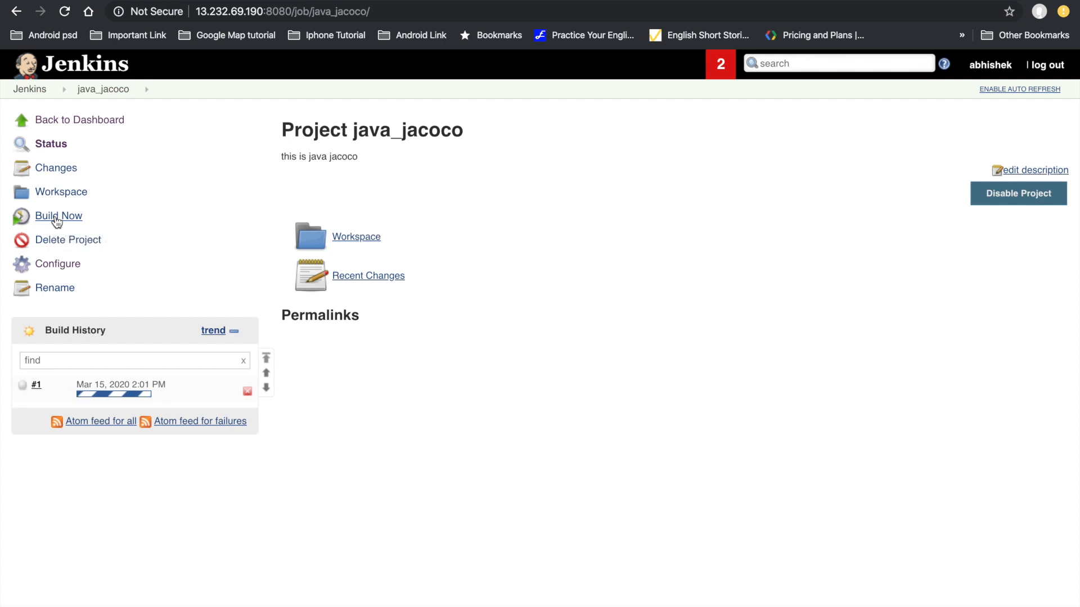
Open the console output of build #1 and review the Maven test and JaCoCo plugin log
{"action": "left_click", "coordinate": [24, 388]}
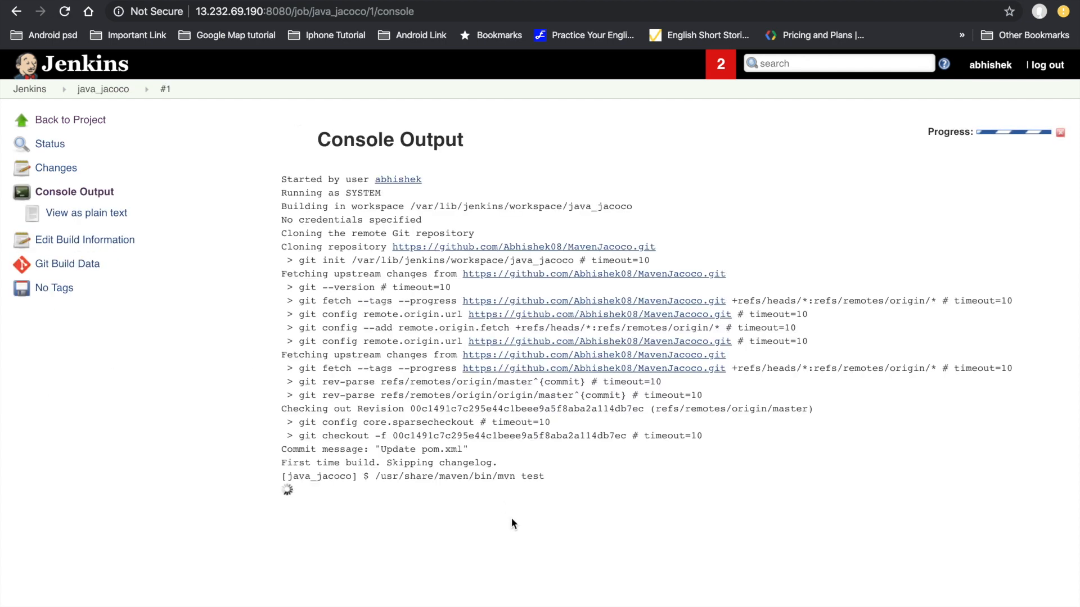
{"action": "left_click_drag", "start_coordinate": [546, 478], "coordinate": [293, 482]}
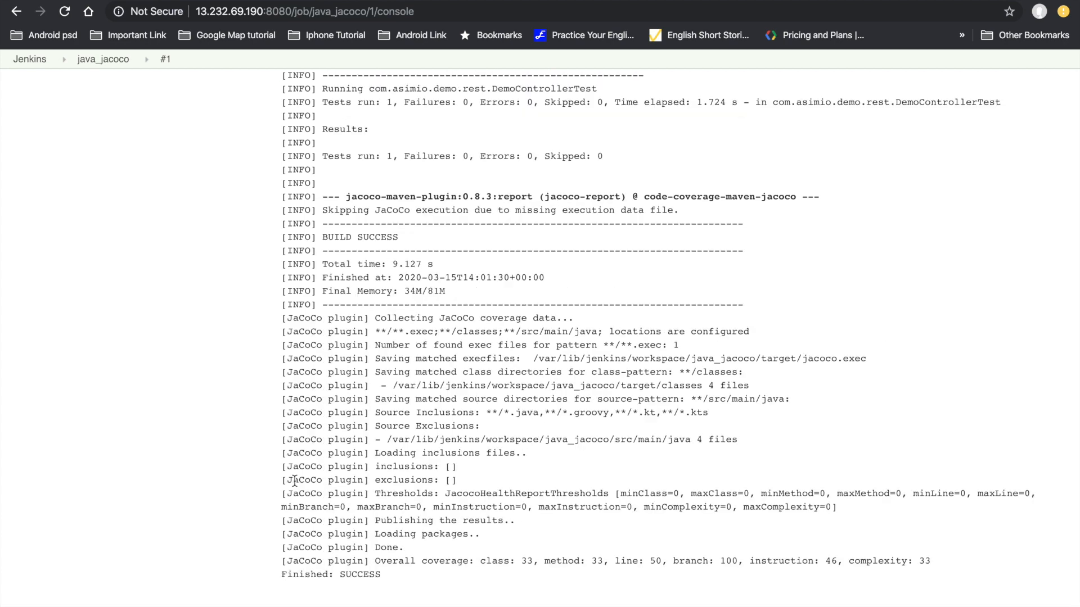
{"action": "scroll", "coordinate": [294, 481], "scroll_direction": "up", "scroll_amount": 15}
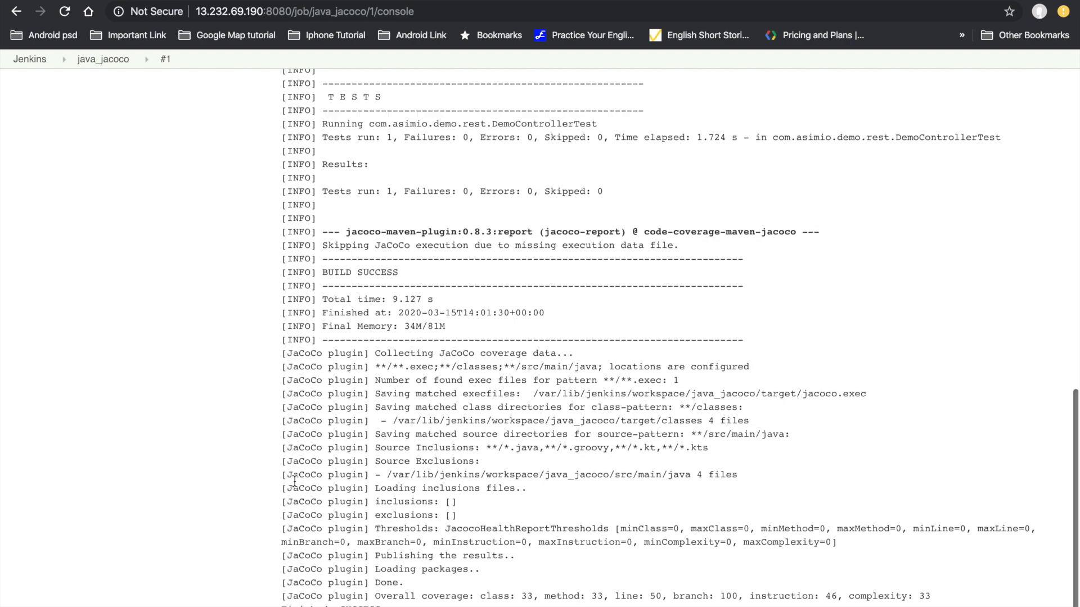
{"action": "scroll", "coordinate": [97, 250], "scroll_direction": "down", "scroll_amount": 1}
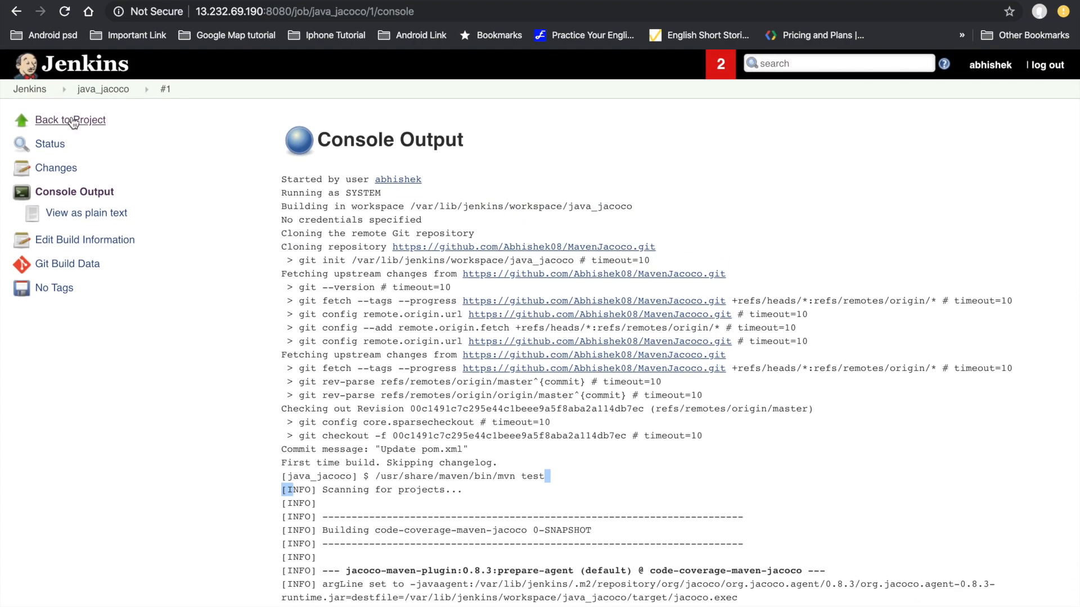
Return to the project page and open the JaCoCo coverage report from its Code Coverage Trend to examine the overall coverage summary
{"action": "left_click", "coordinate": [70, 120]}
{"action": "left_click_drag", "start_coordinate": [636, 196], "coordinate": [758, 395]}
{"action": "left_click", "coordinate": [743, 426]}
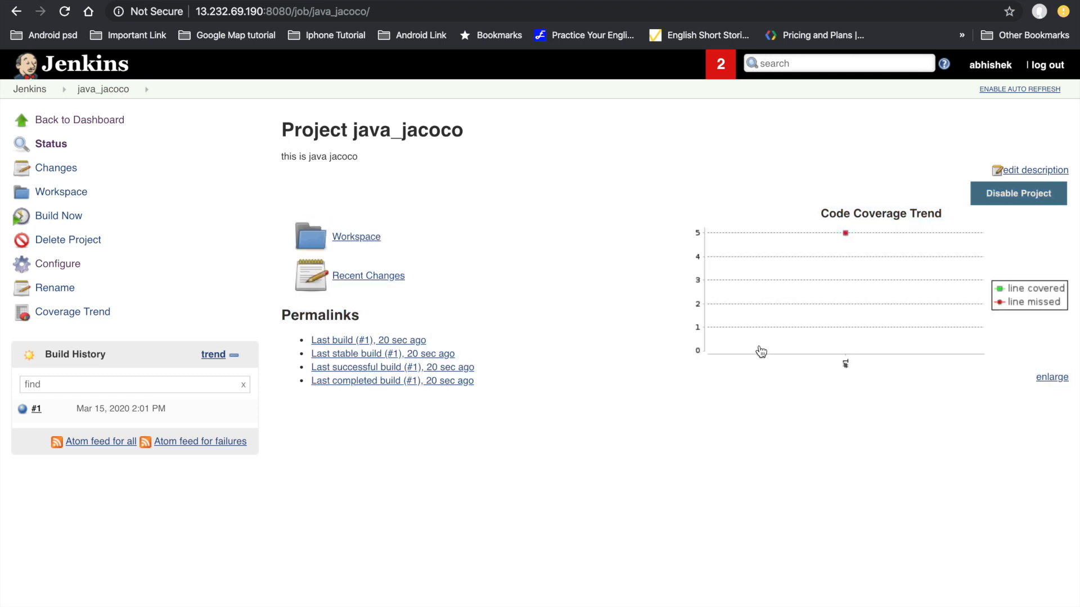
{"action": "left_click", "coordinate": [825, 296]}
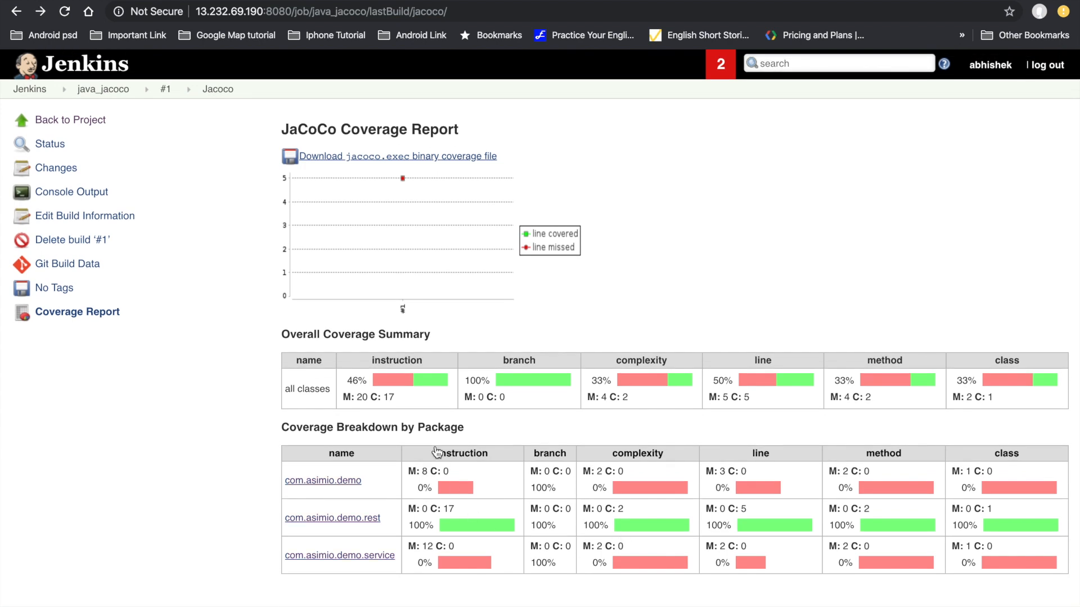
{"action": "left_click_drag", "start_coordinate": [268, 337], "coordinate": [410, 340]}
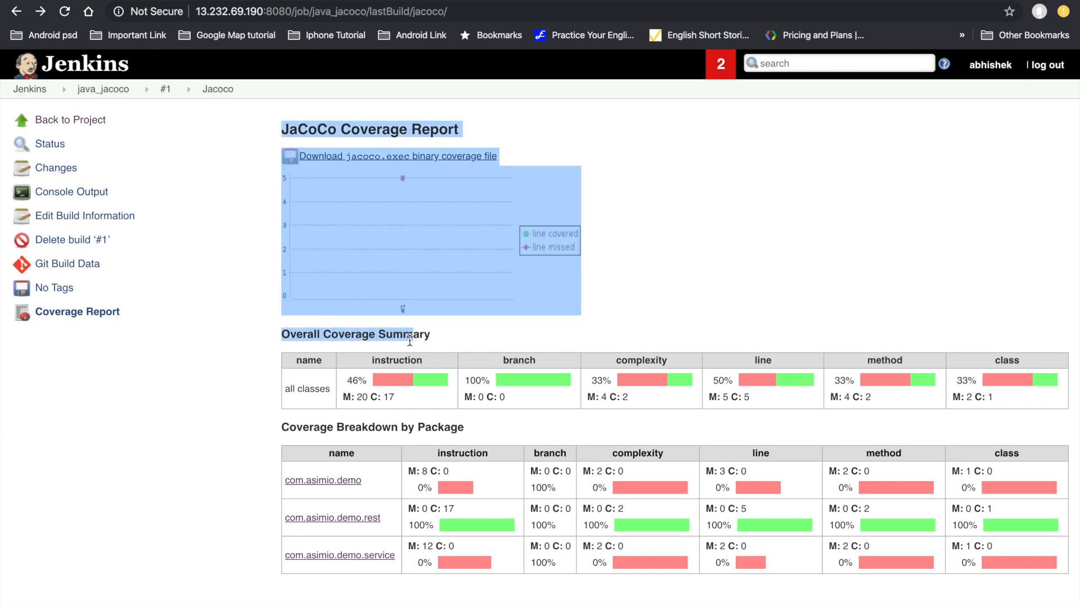
{"action": "left_click", "coordinate": [432, 344]}
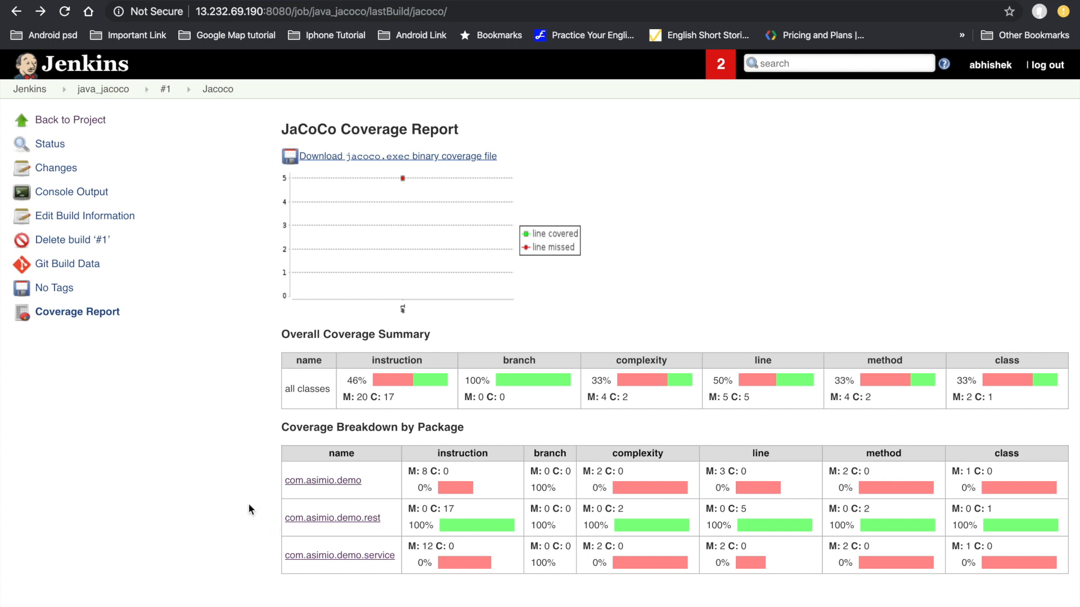
Open the DemoController source file in package com.asimio.demo.rest and examine its line-by-line coverage
{"action": "left_click", "coordinate": [301, 520]}
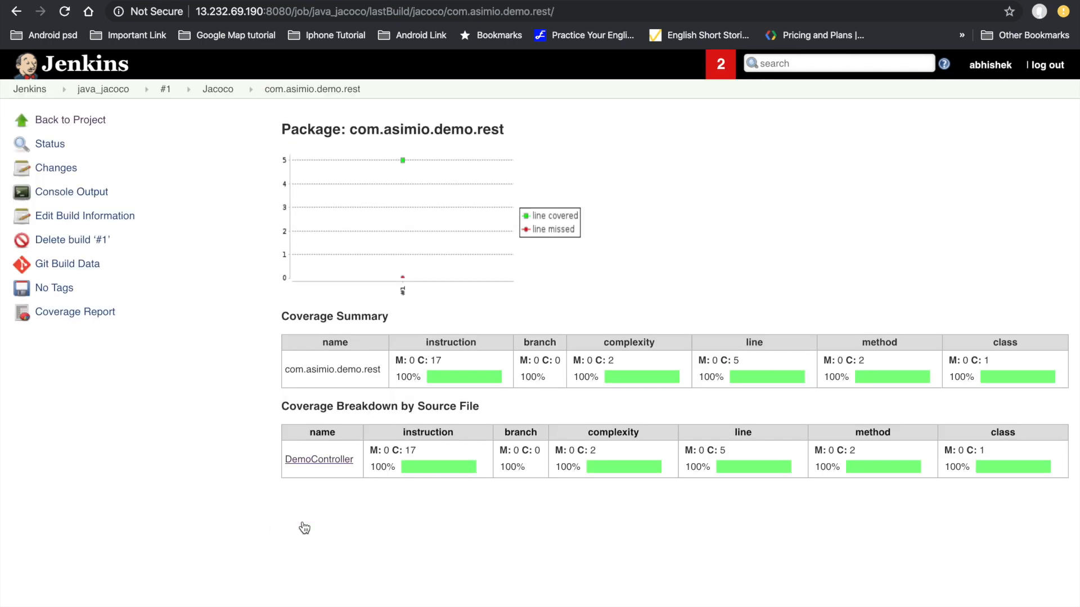
{"action": "left_click", "coordinate": [309, 467]}
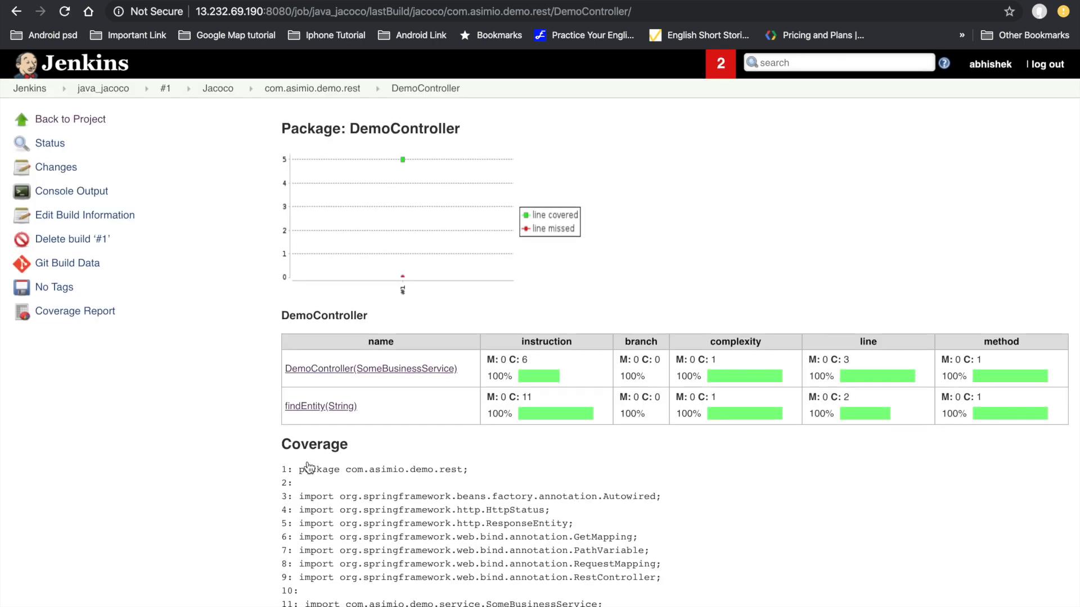
{"action": "scroll", "coordinate": [309, 467], "scroll_direction": "down", "scroll_amount": 5}
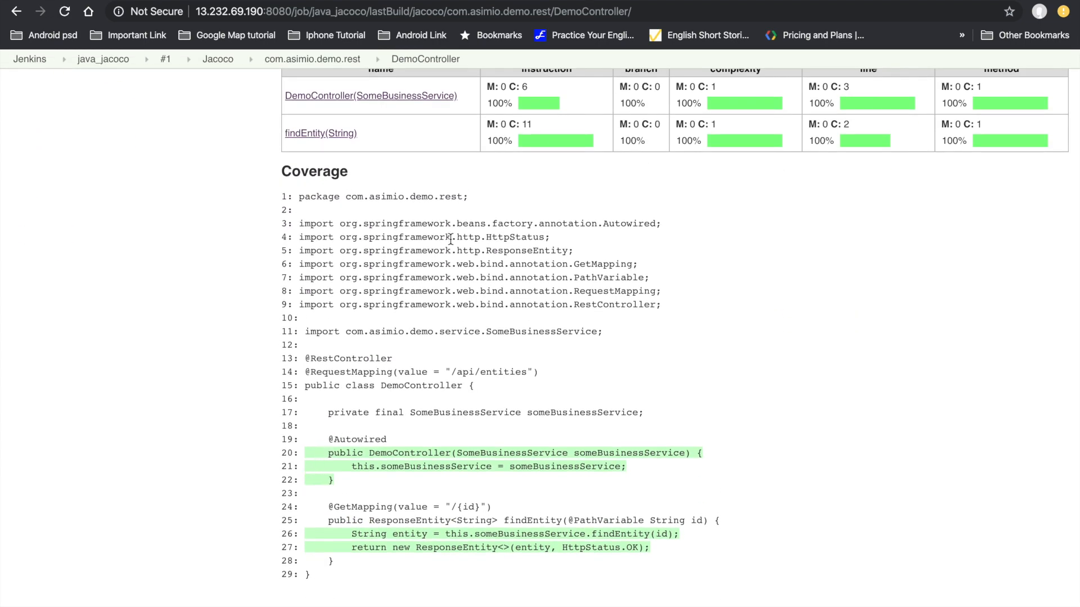
{"action": "left_click_drag", "start_coordinate": [329, 453], "coordinate": [340, 478]}
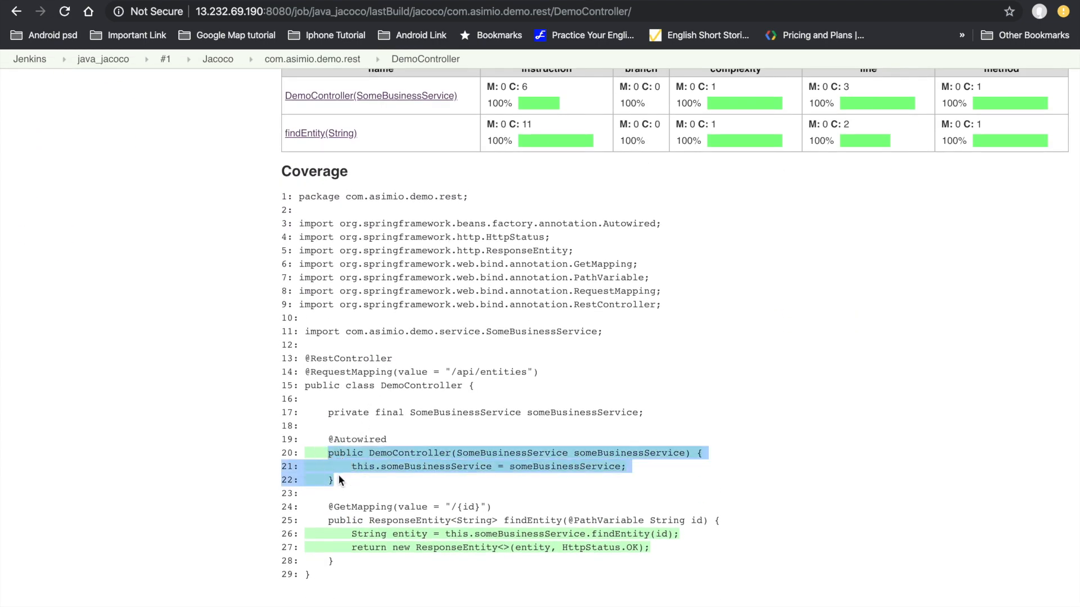
{"action": "left_click", "coordinate": [339, 477]}
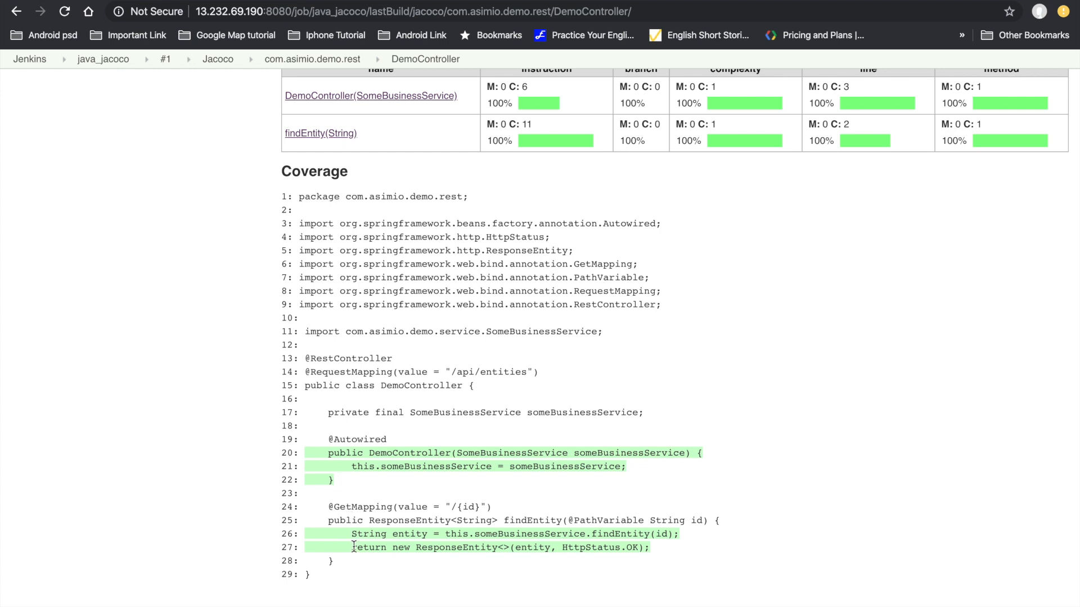
{"action": "scroll", "coordinate": [354, 547], "scroll_direction": "up", "scroll_amount": 2}
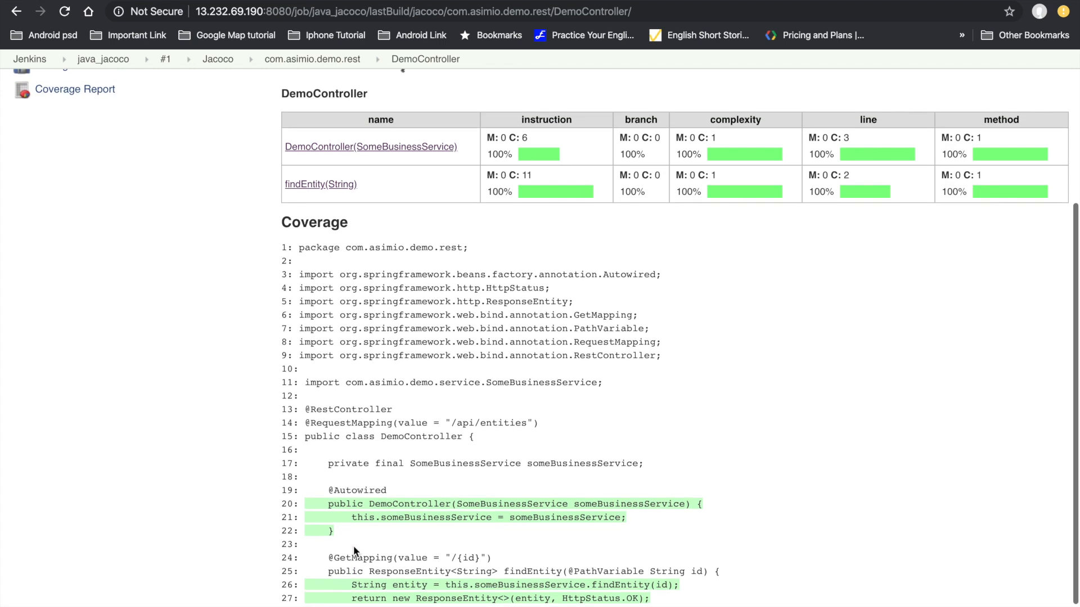
{"action": "left_click_drag", "start_coordinate": [335, 532], "coordinate": [322, 488]}
{"action": "scroll", "coordinate": [321, 488], "scroll_direction": "up", "scroll_amount": 7}
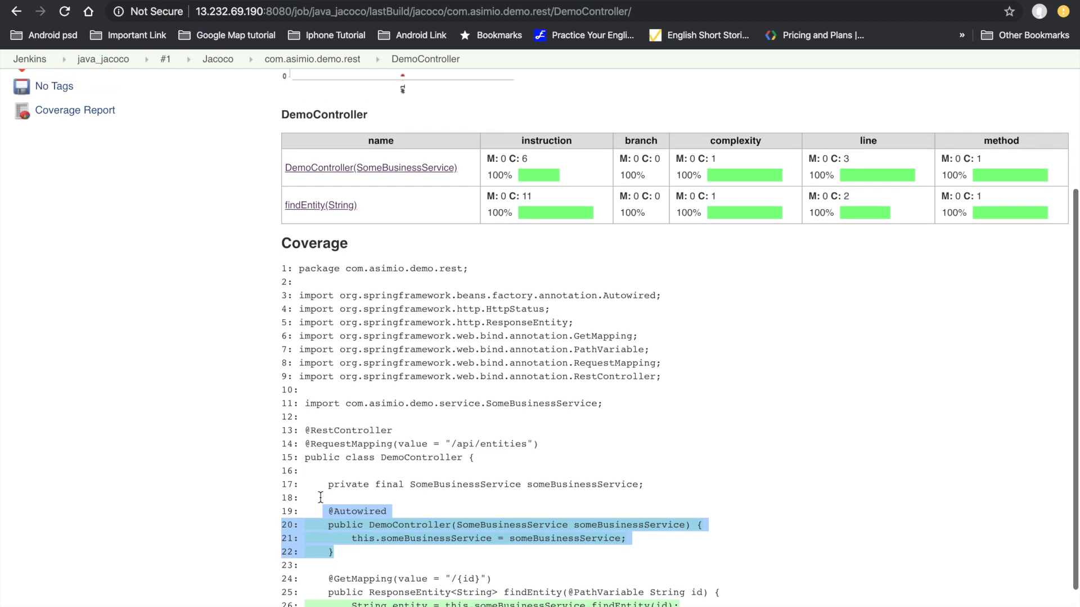
Go back to the coverage report and examine the line-by-line coverage of the Application source file in package com.asimio.demo
{"action": "left_click", "coordinate": [17, 12]}
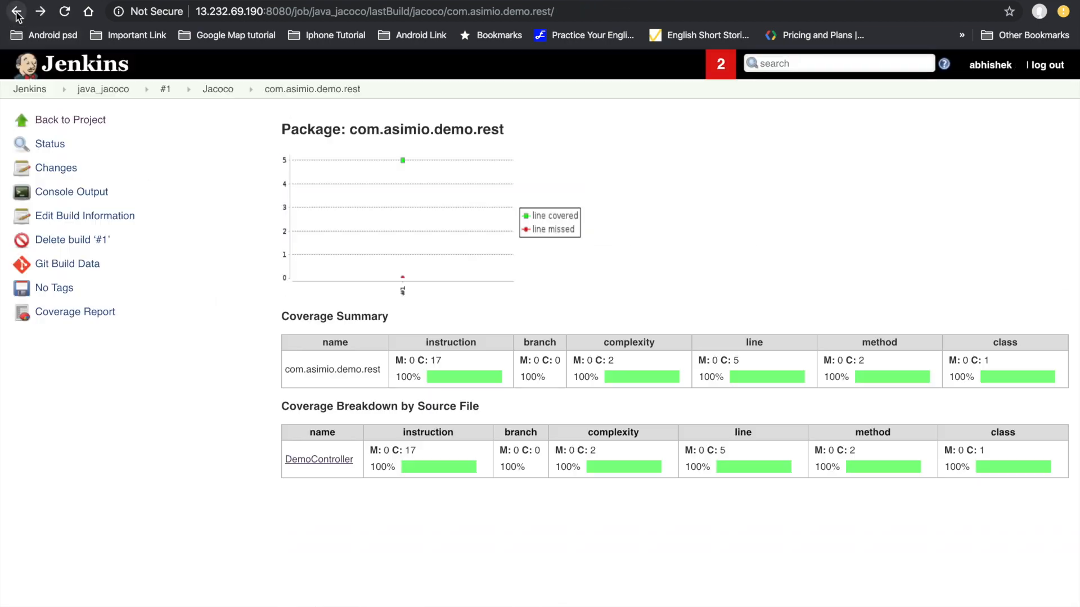
{"action": "left_click", "coordinate": [17, 13]}
{"action": "left_click", "coordinate": [323, 487]}
{"action": "left_click", "coordinate": [311, 462]}
{"action": "scroll", "coordinate": [338, 462], "scroll_direction": "down", "scroll_amount": 2}
{"action": "left_click_drag", "start_coordinate": [330, 560], "coordinate": [302, 508]}
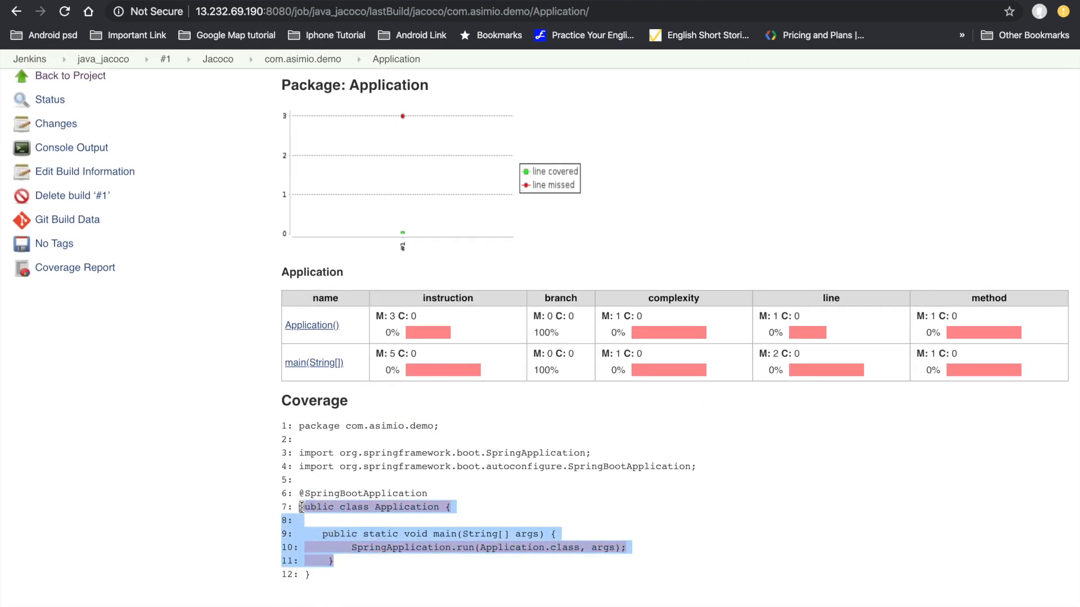
{"action": "left_click", "coordinate": [337, 529]}
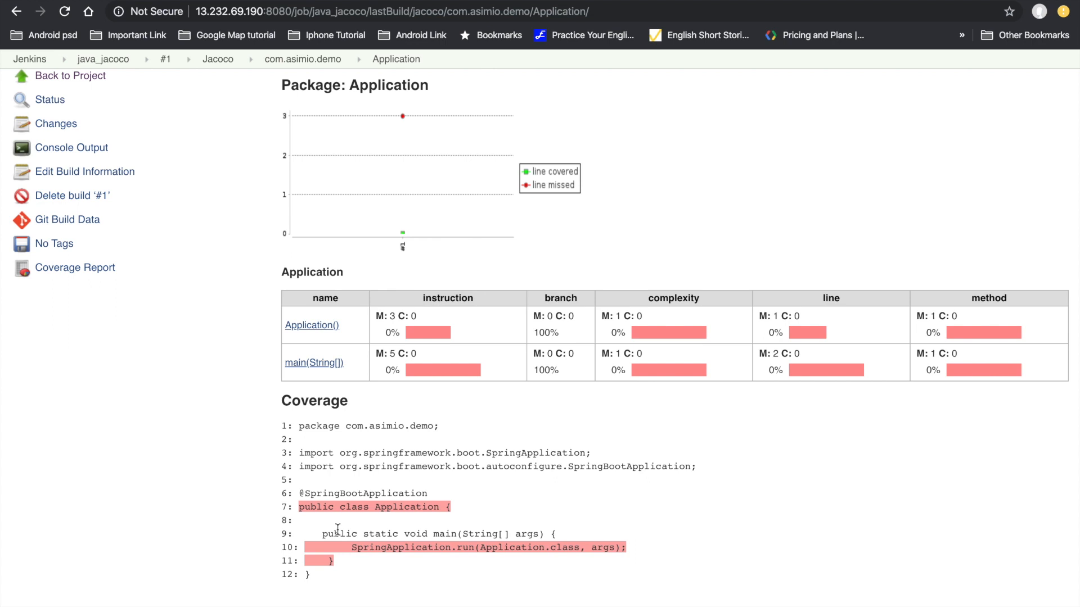